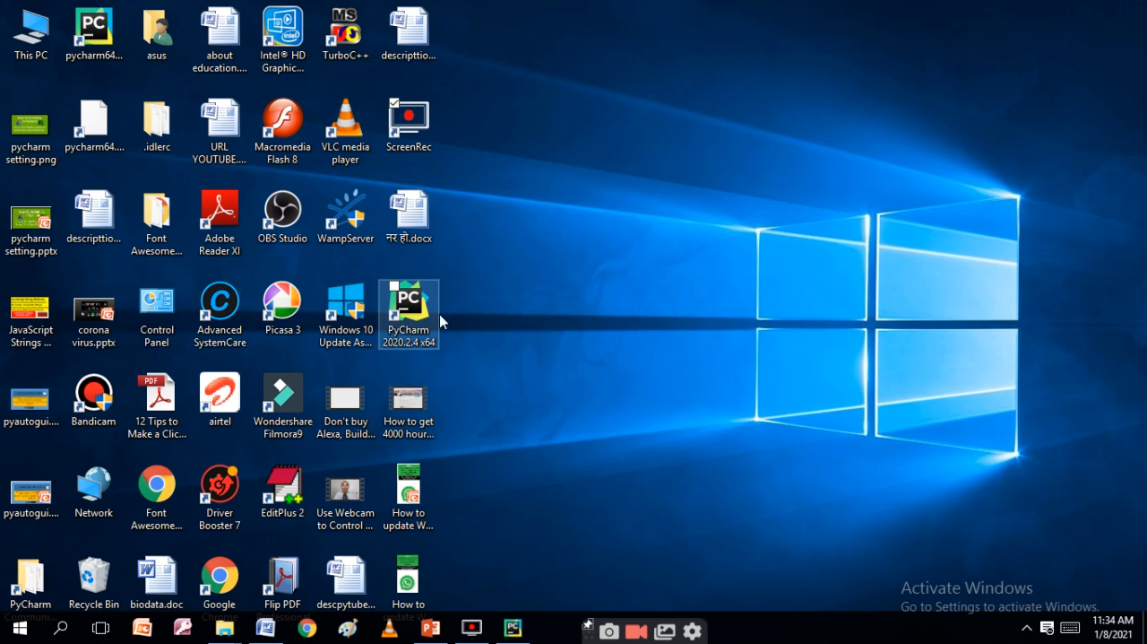
# Step: Switch to PyCharm and open the General page of the Editor settings to view the mouse control options
pyautogui.click(512, 627)
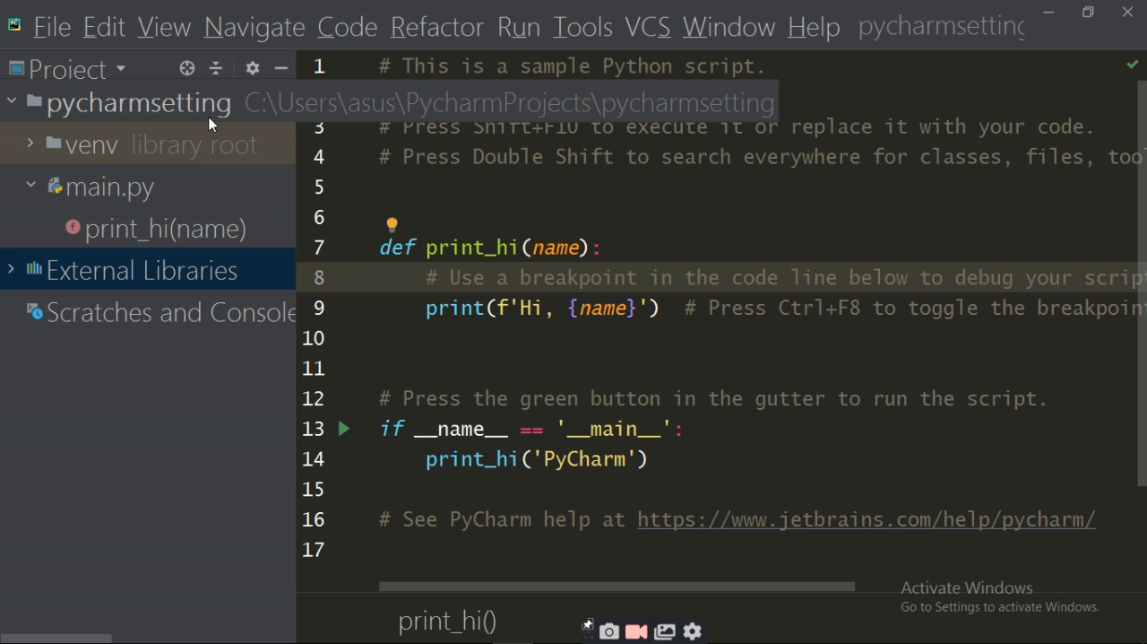
pyautogui.click(51, 34)
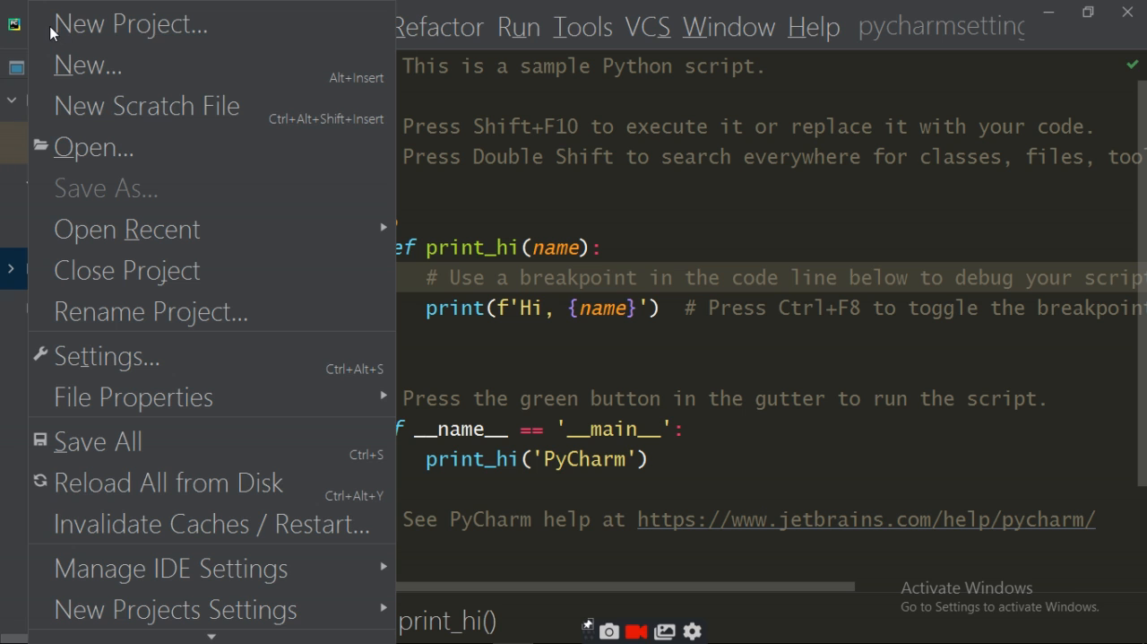
pyautogui.click(541, 173)
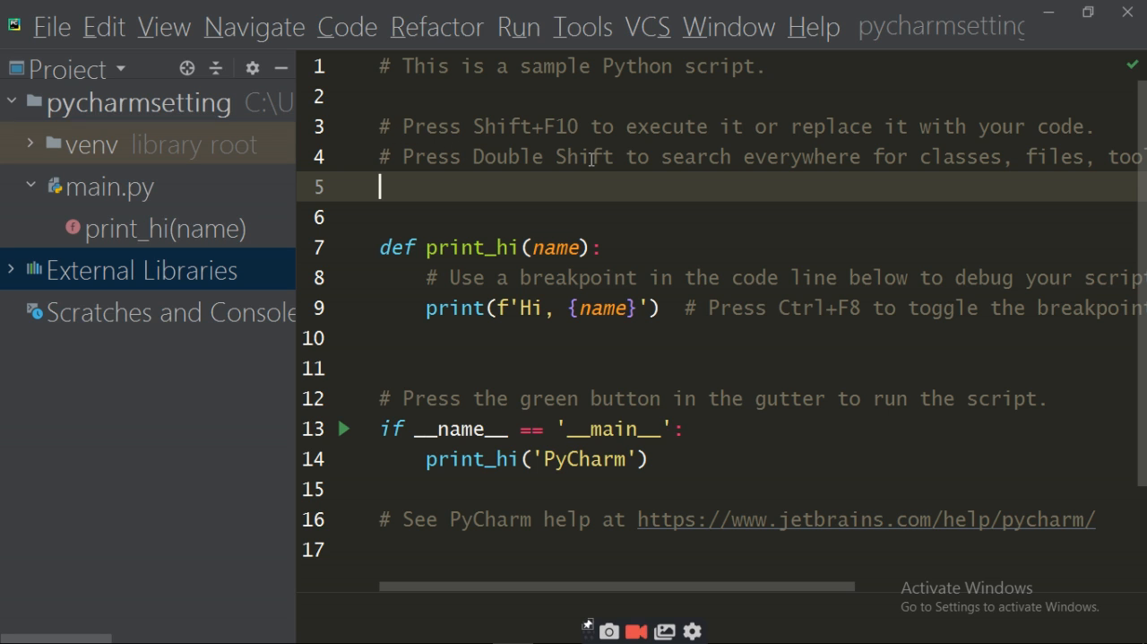
pyautogui.click(58, 28)
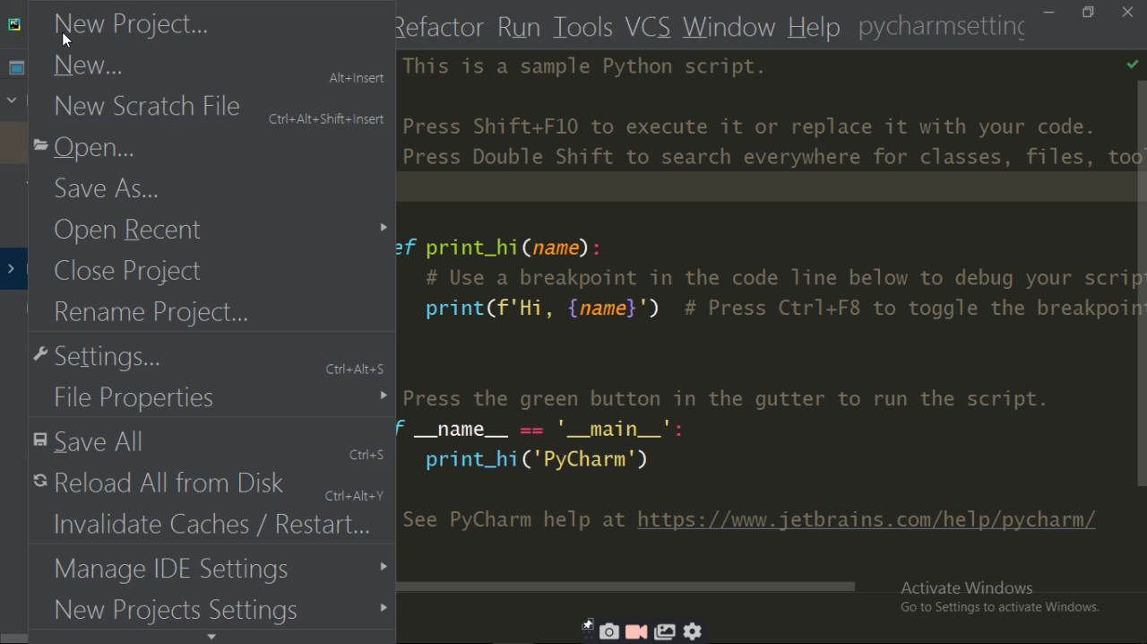
pyautogui.click(80, 356)
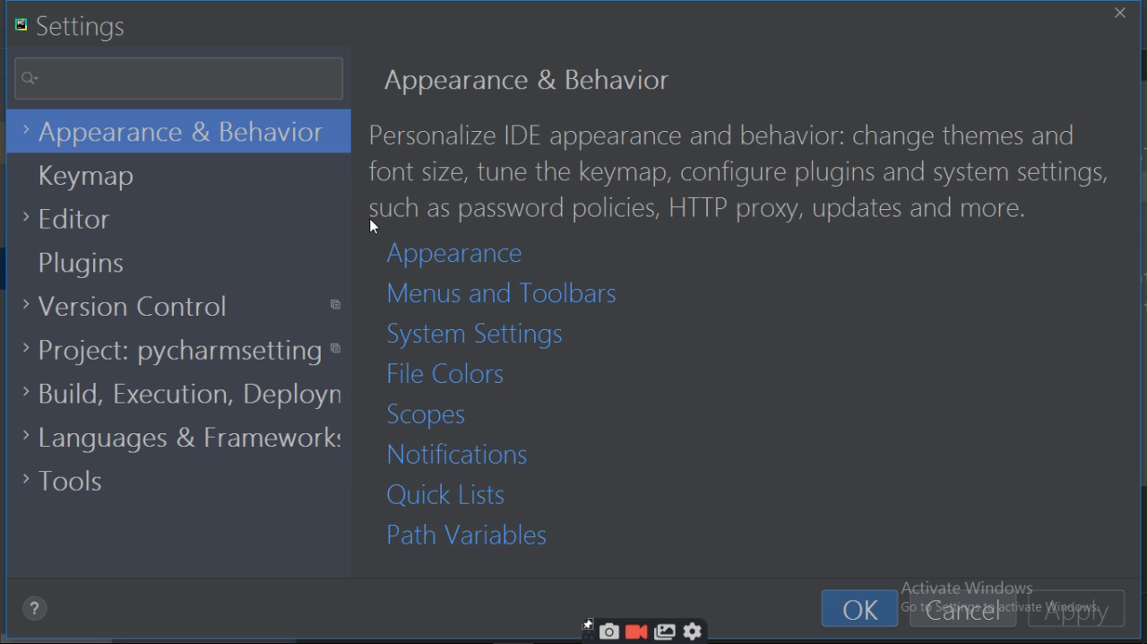
pyautogui.click(74, 224)
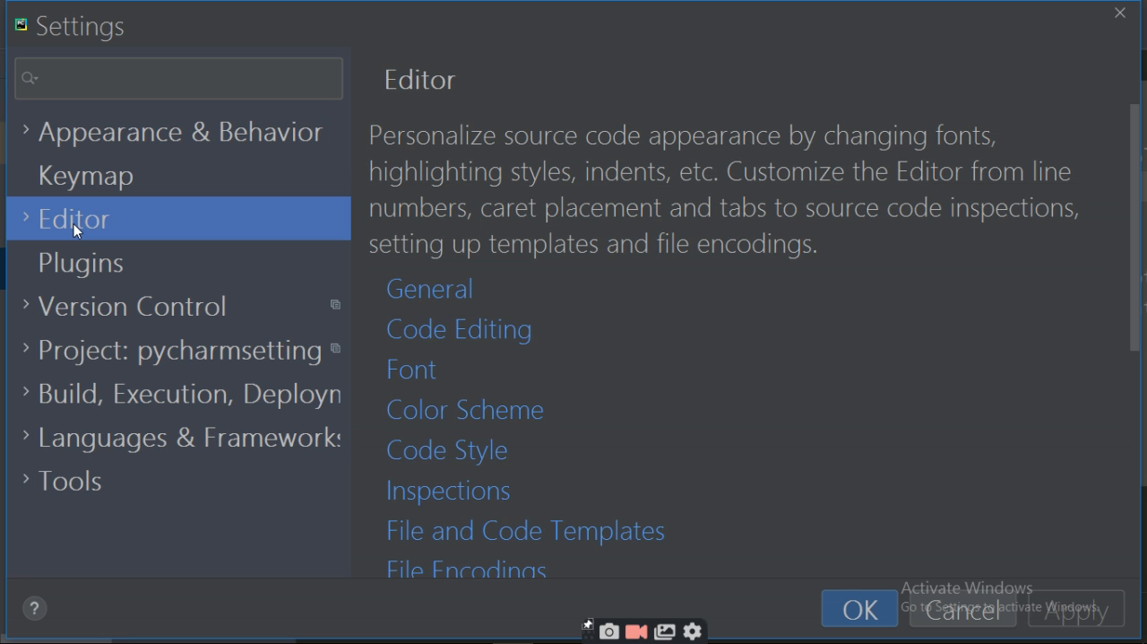
pyautogui.click(447, 296)
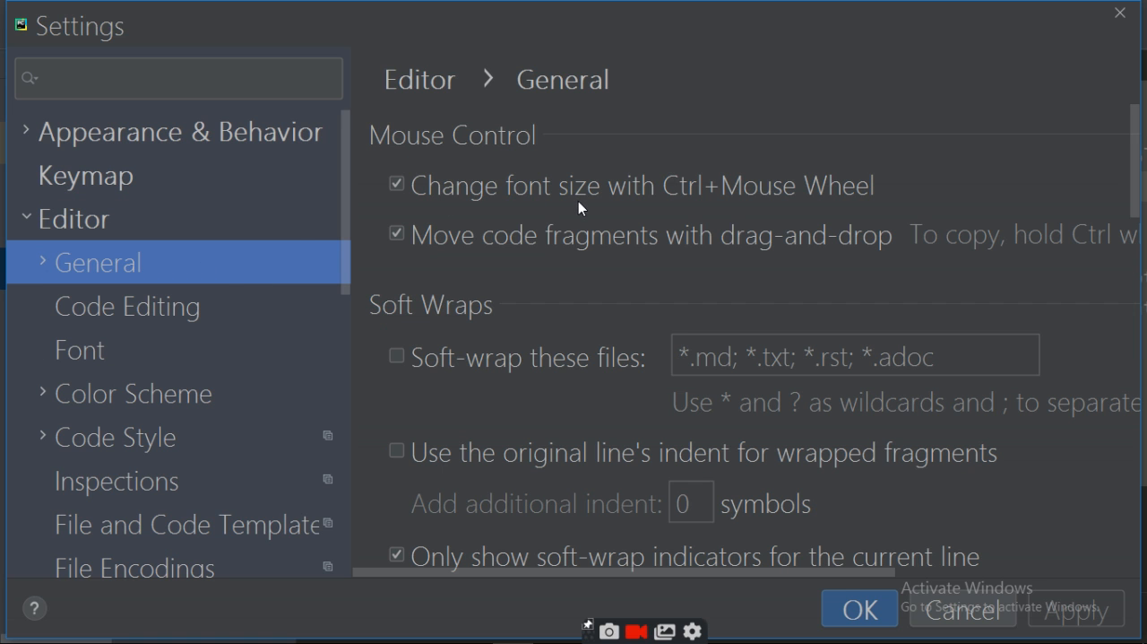
pyautogui.click(773, 191)
# Step: Open the editor's Font settings and view the list of available fonts without choosing one
pyautogui.click(86, 357)
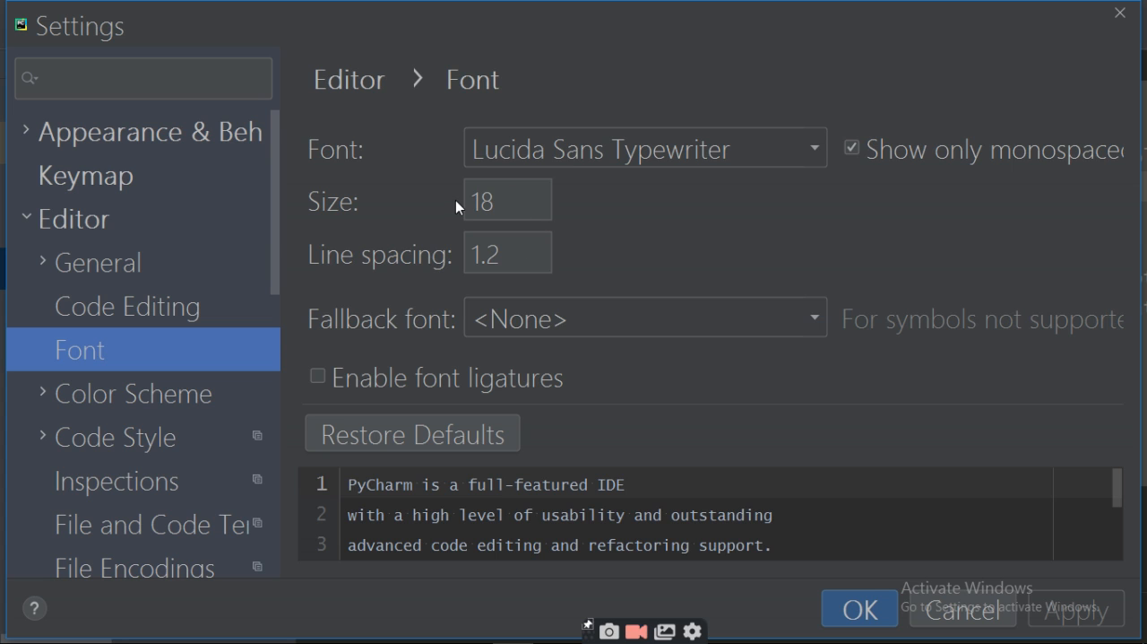
pyautogui.click(818, 149)
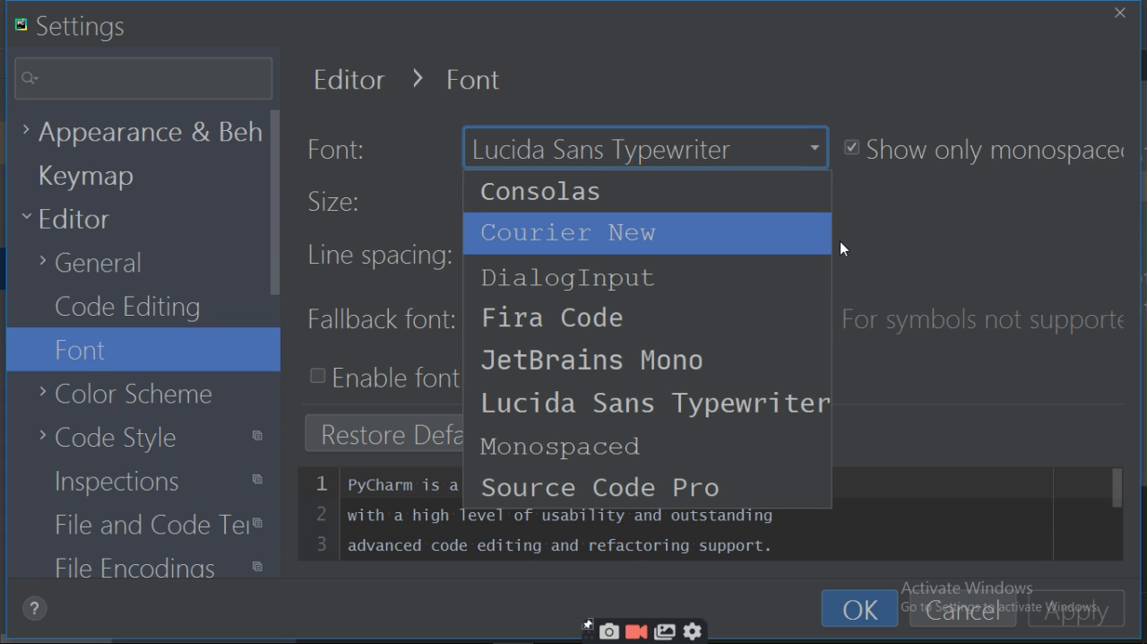
pyautogui.click(896, 220)
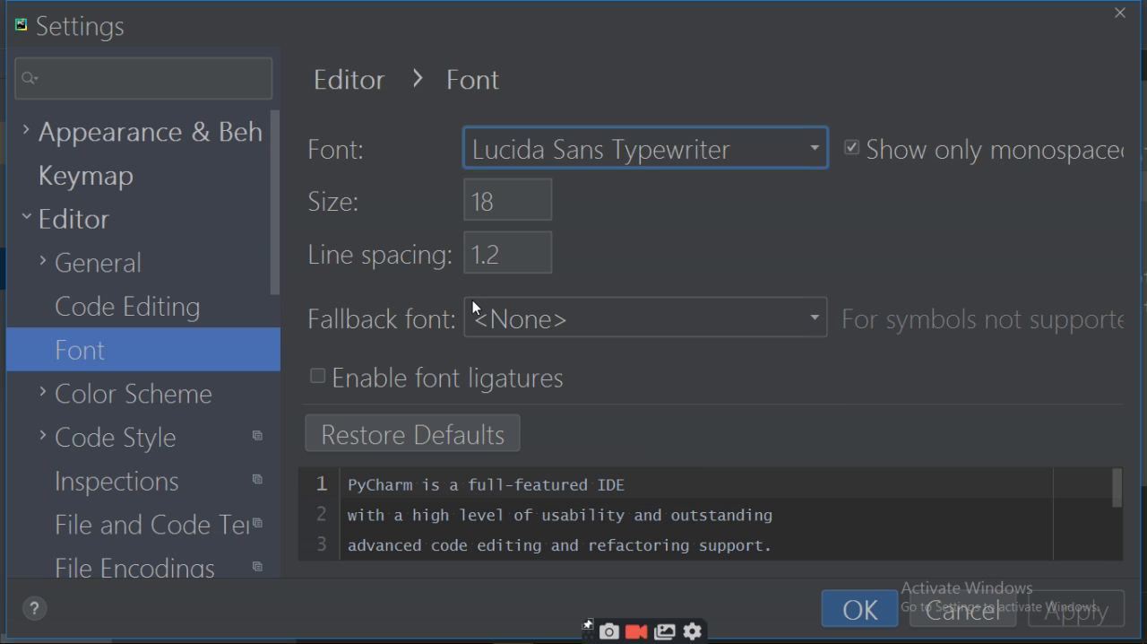
# Step: Set the editor font's line spacing to 1.5, apply it and close the settings
pyautogui.click(528, 255)
pyautogui.press('BackSpace')
pyautogui.write('5')
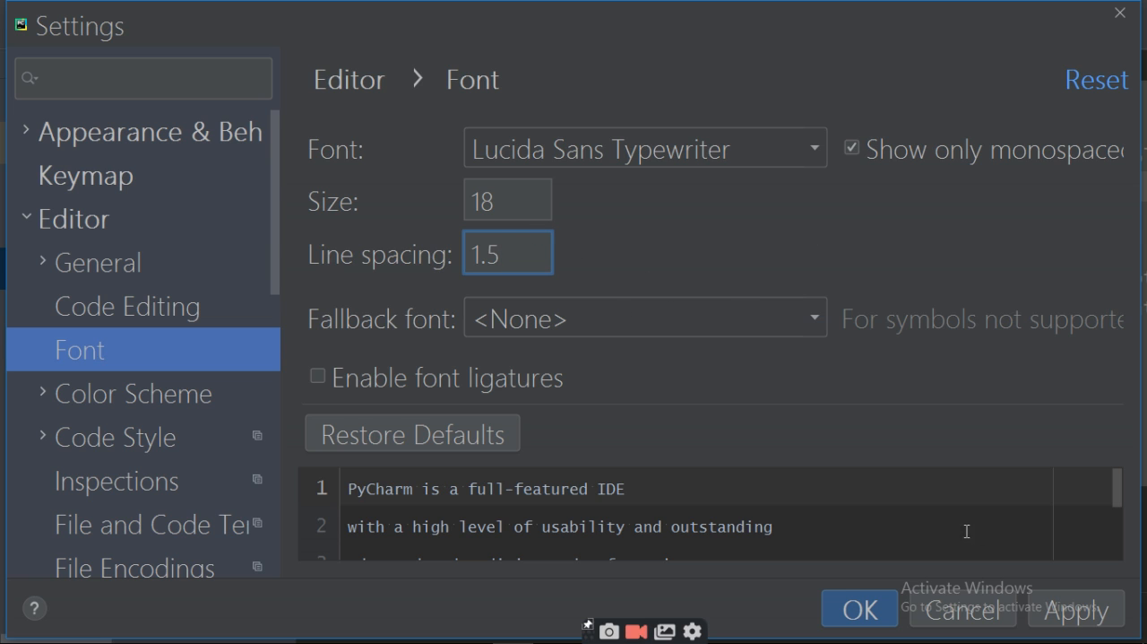
pyautogui.click(1057, 618)
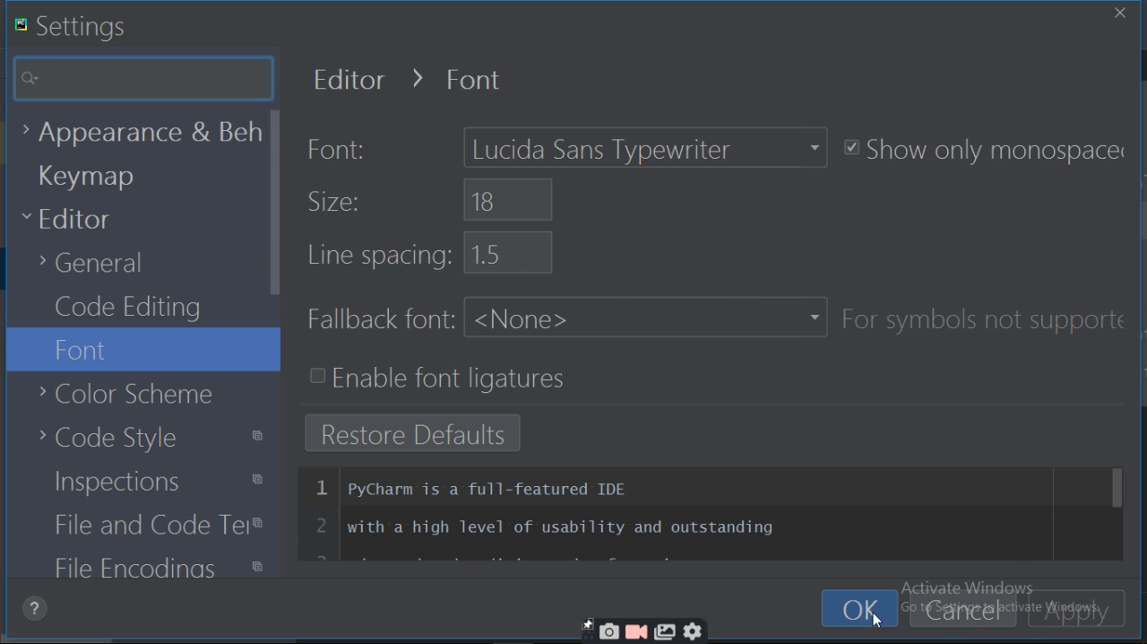
pyautogui.click(846, 611)
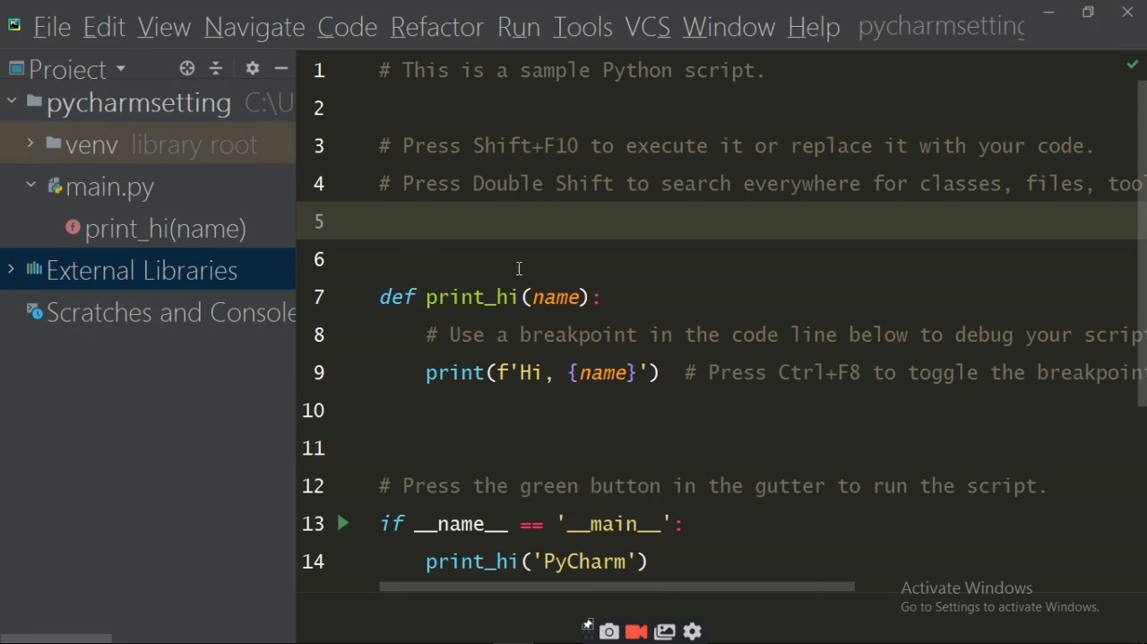
# Step: Reopen the editor's Font settings, set the line spacing to 1, and apply and close the settings
pyautogui.click(51, 27)
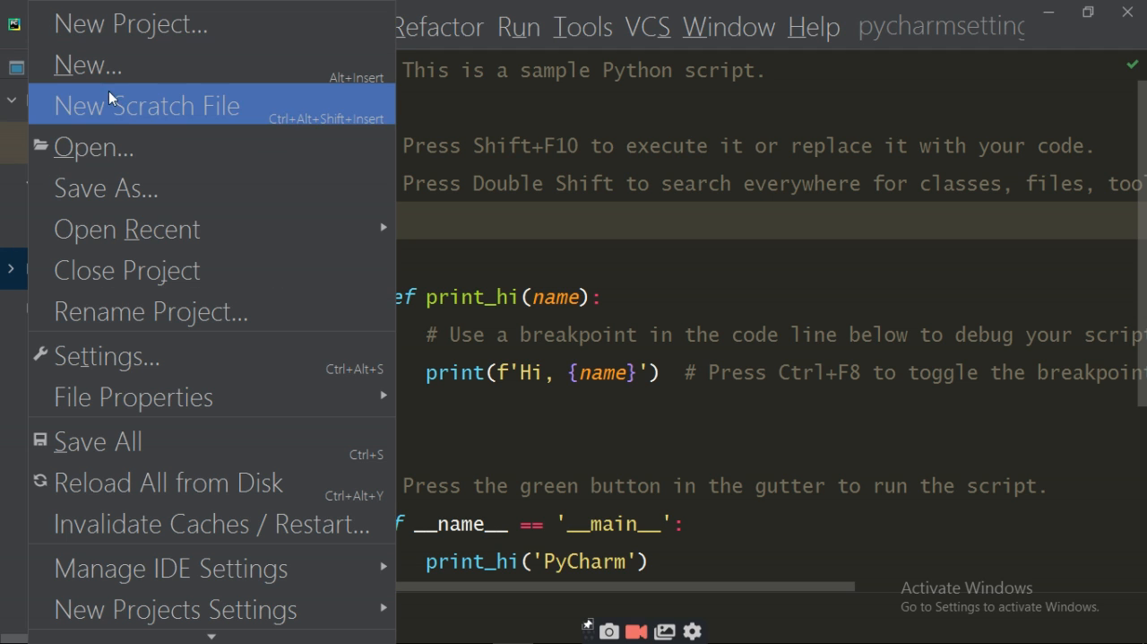
pyautogui.click(92, 359)
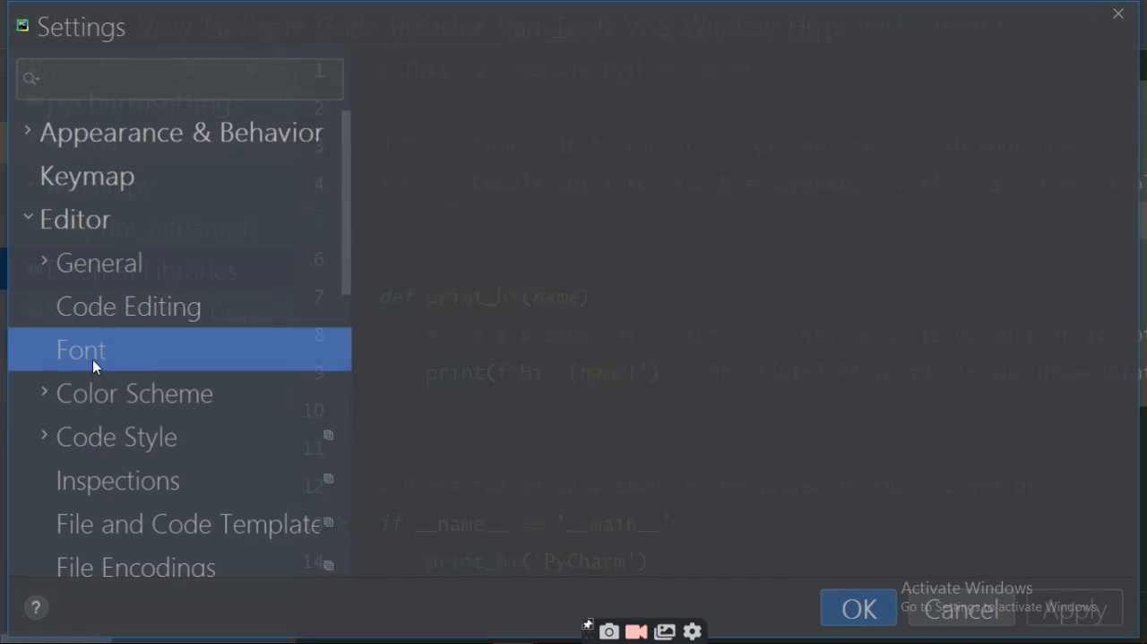
pyautogui.click(519, 259)
pyautogui.press('BackSpace')
pyautogui.press('BackSpace')
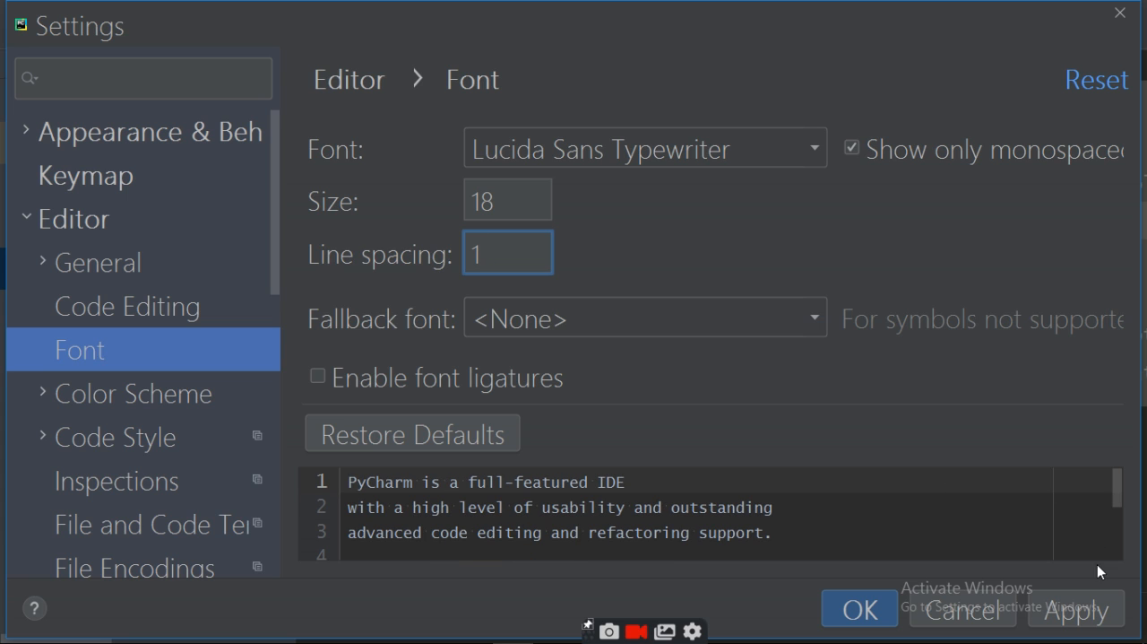
pyautogui.click(1091, 598)
pyautogui.click(875, 617)
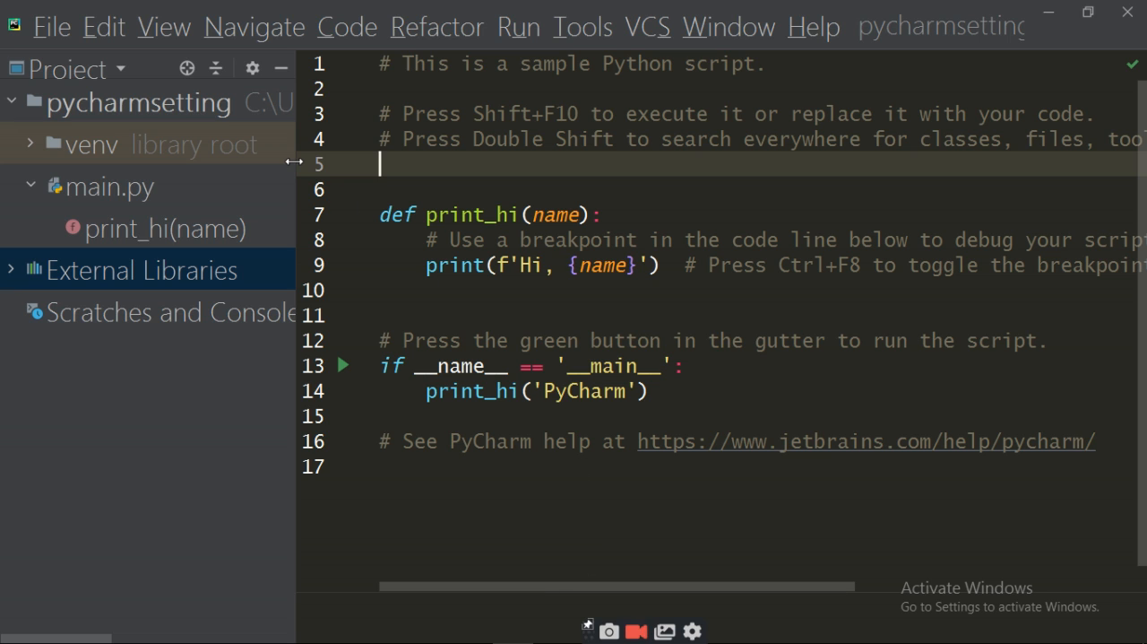
# Step: Set the editor color scheme to Classic Light and accept the matching bright theme for the whole of PyCharm
pyautogui.click(40, 32)
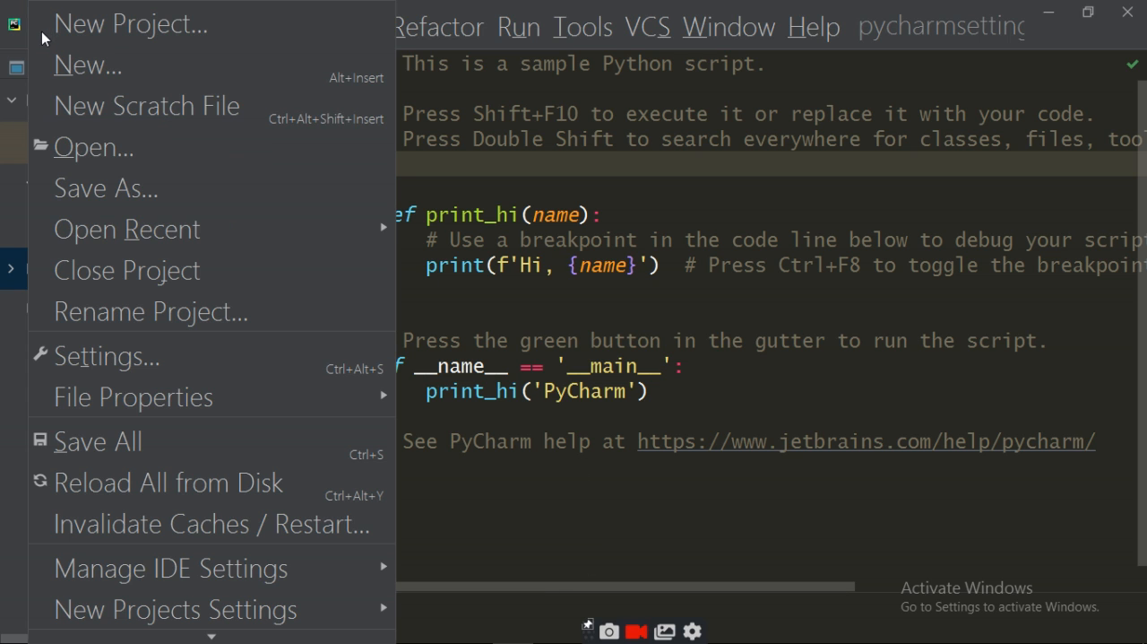
pyautogui.click(119, 369)
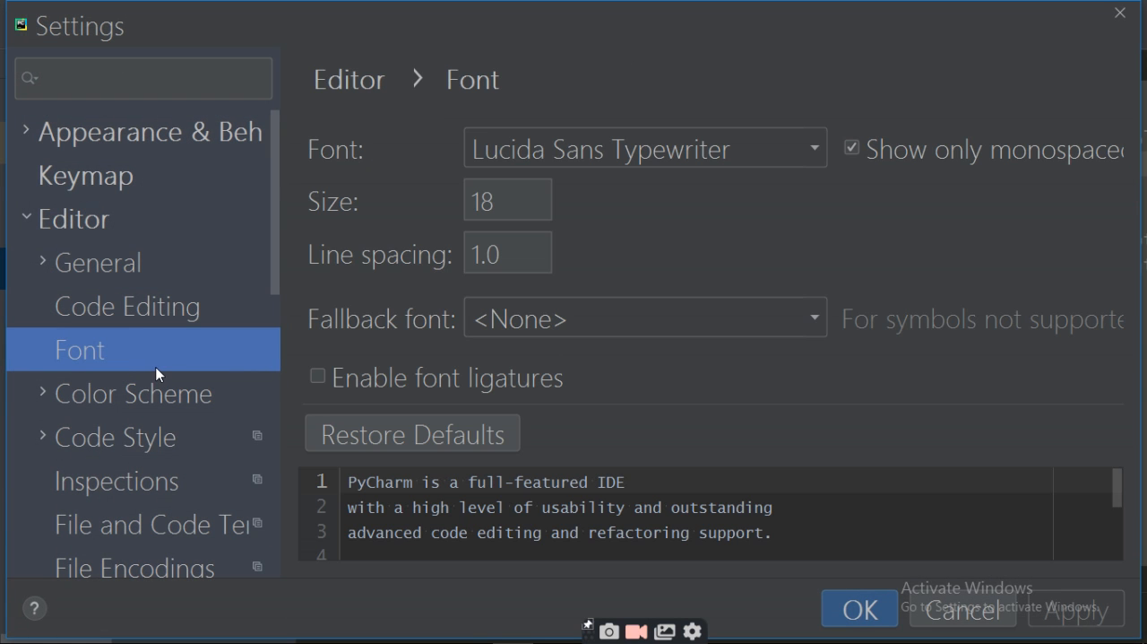
pyautogui.click(108, 397)
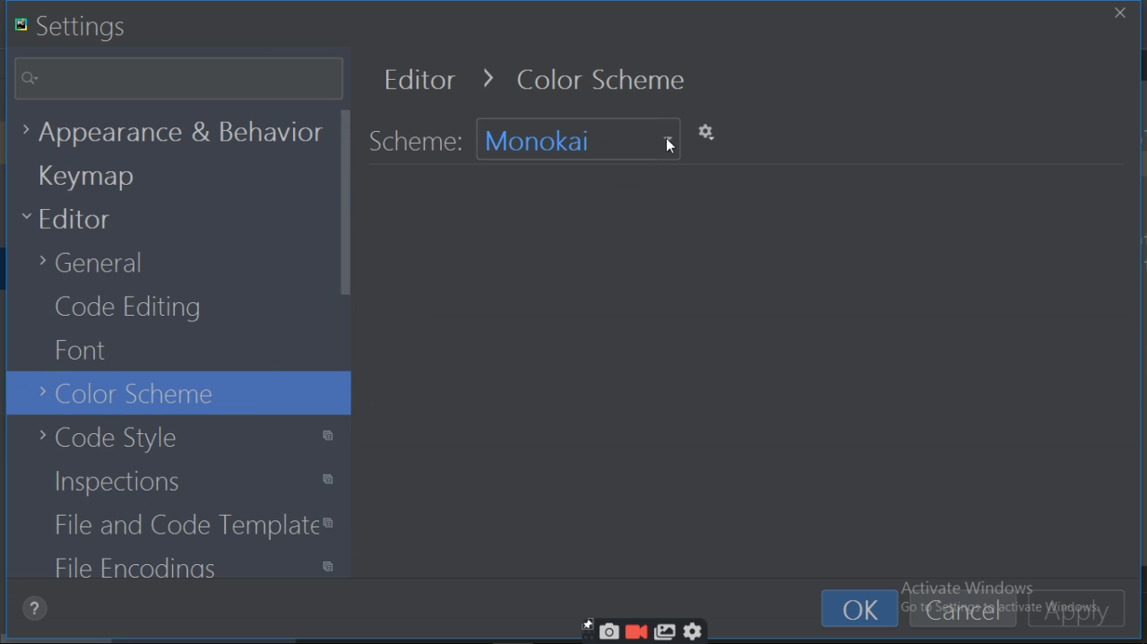
pyautogui.click(674, 146)
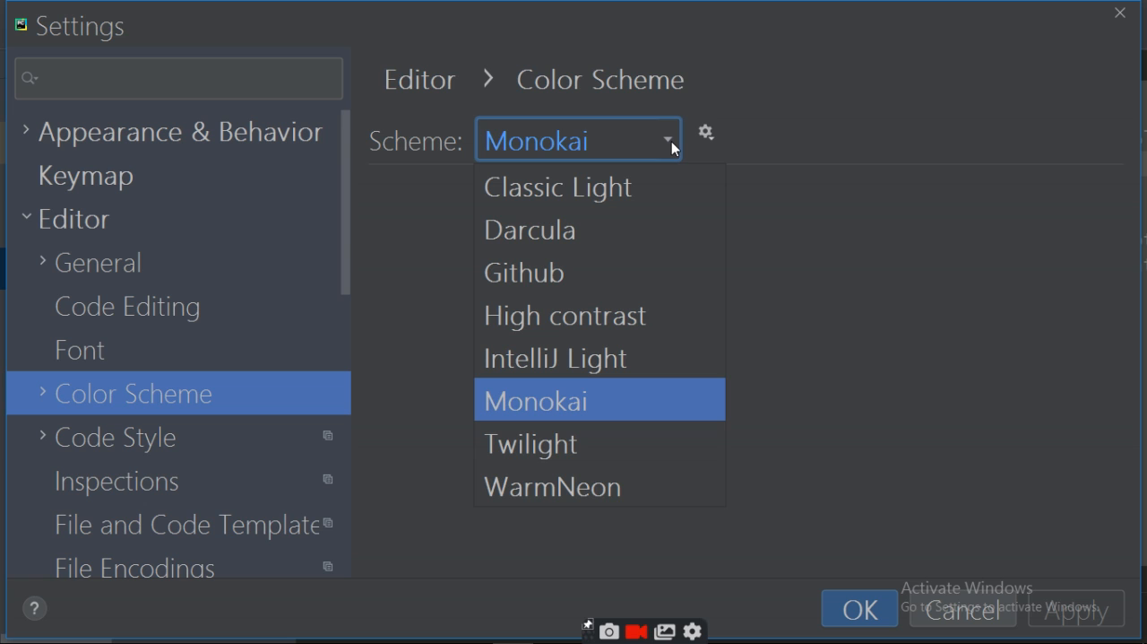
pyautogui.click(613, 189)
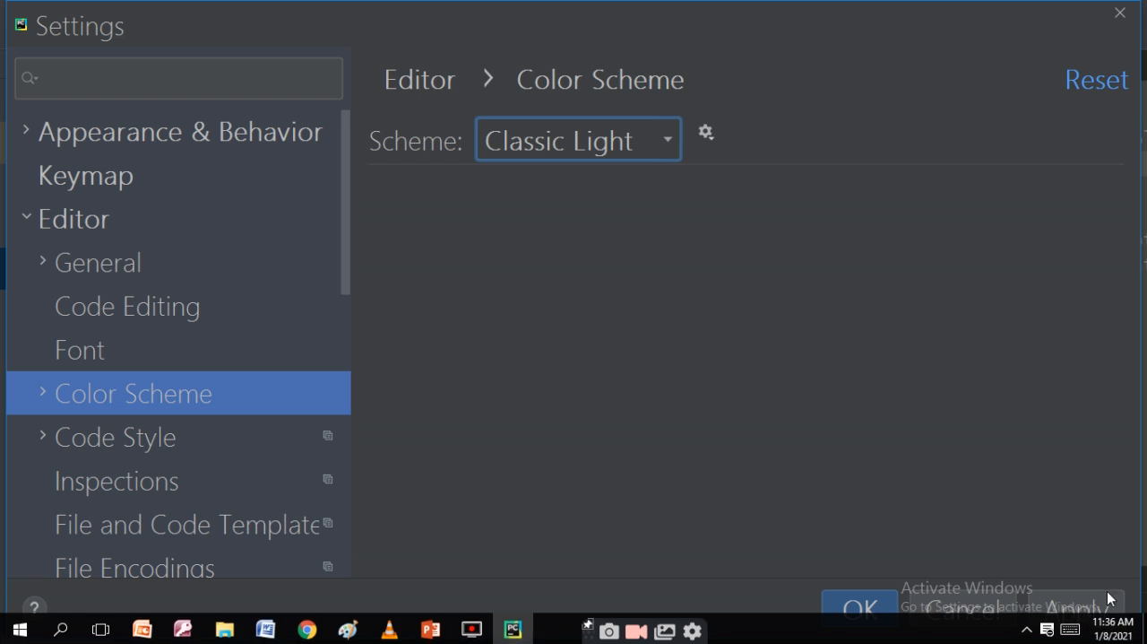
pyautogui.click(1093, 618)
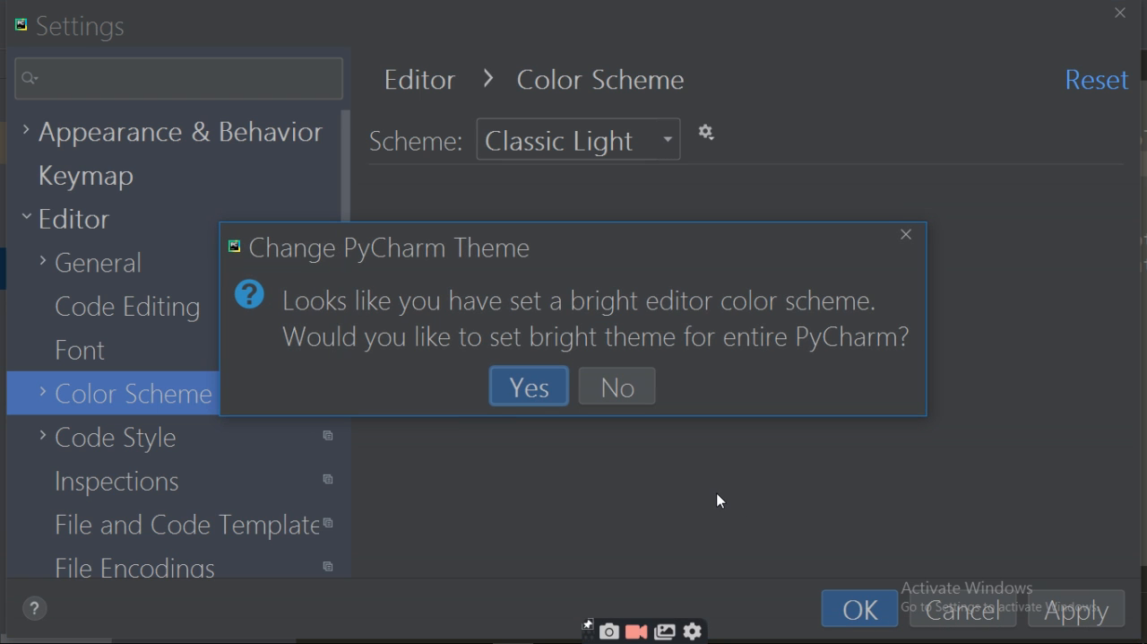
pyautogui.click(514, 396)
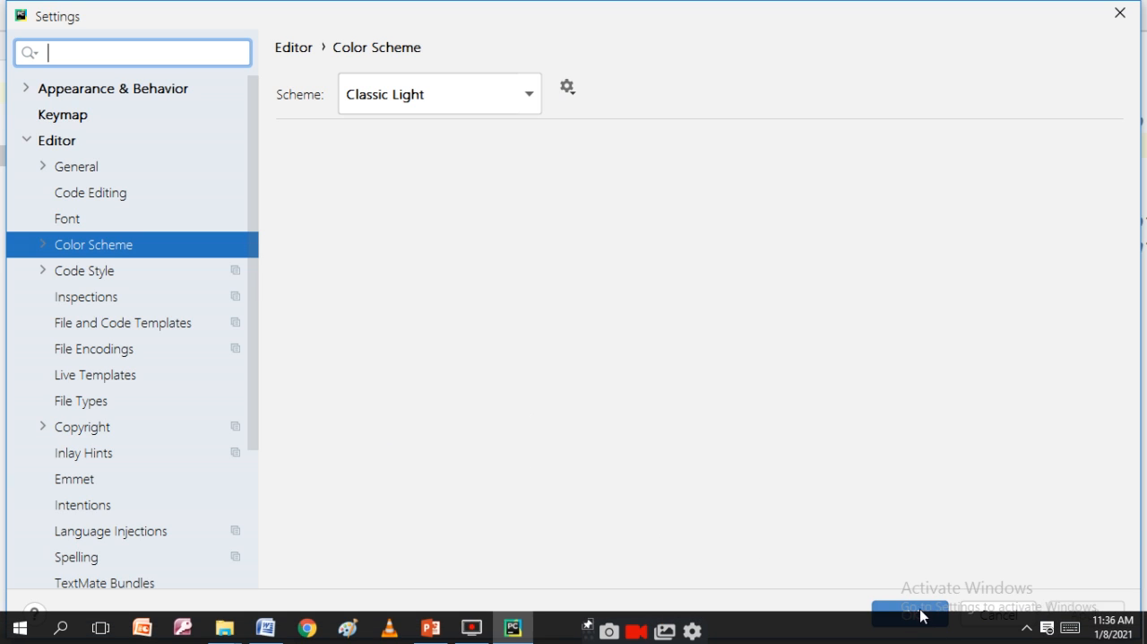
pyautogui.click(910, 615)
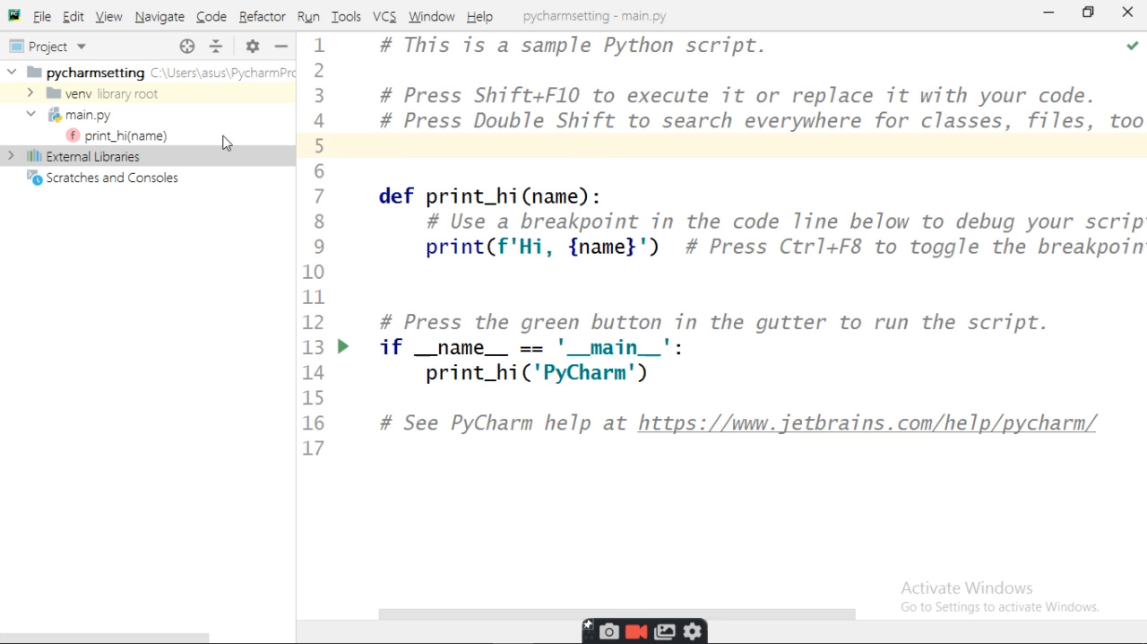
# Step: Set the editor color scheme to Darcula and accept the matching dark theme for the whole of PyCharm
pyautogui.click(42, 18)
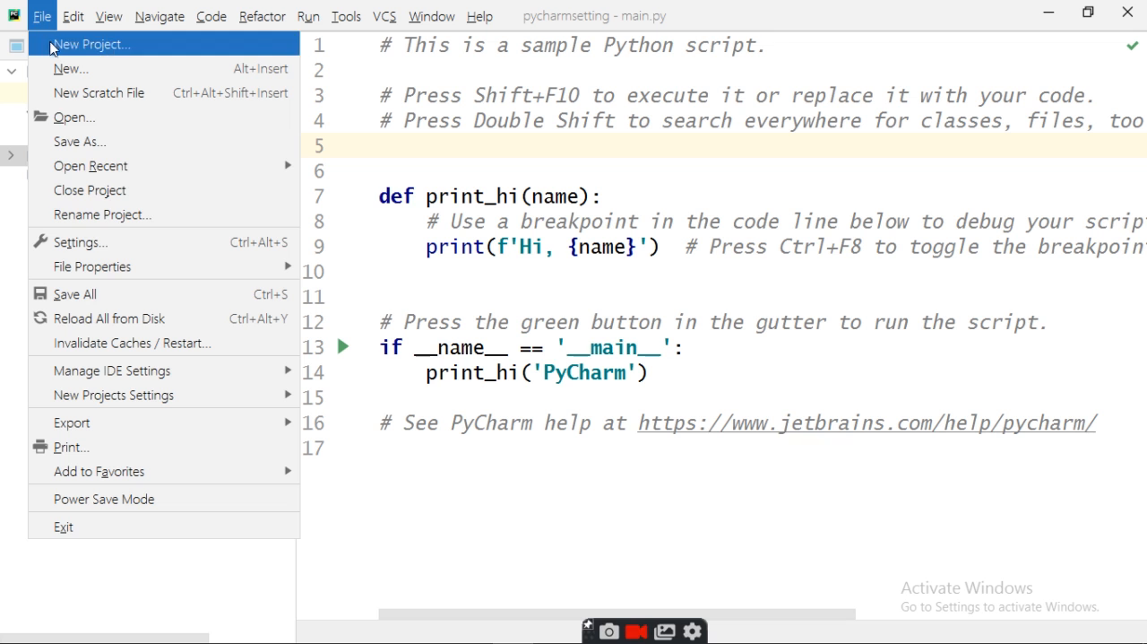
pyautogui.click(102, 252)
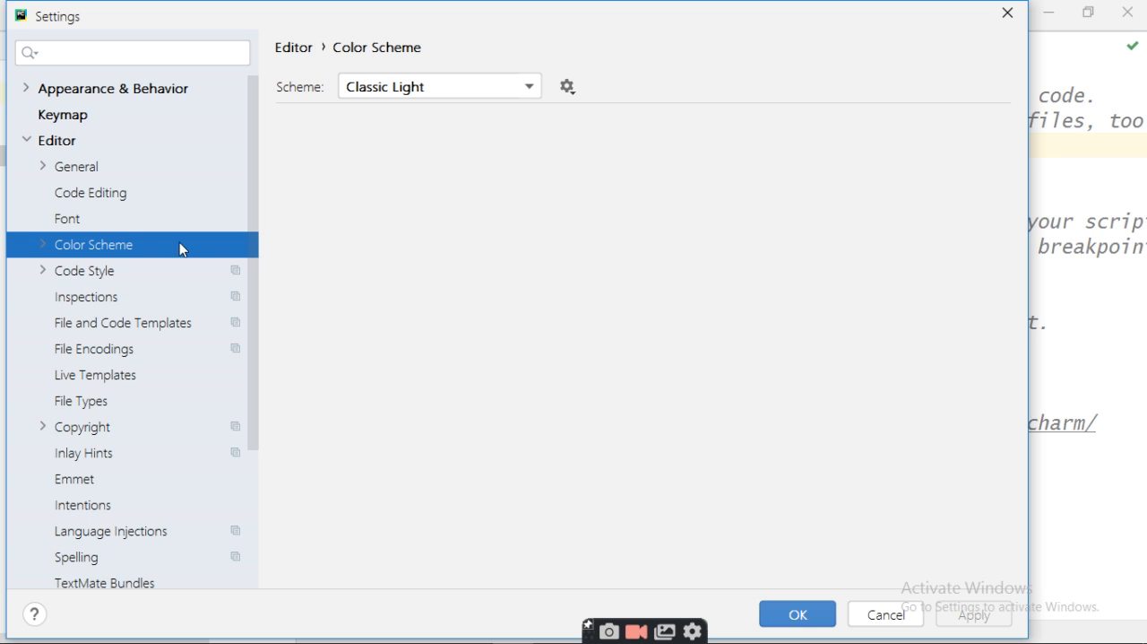
pyautogui.click(535, 90)
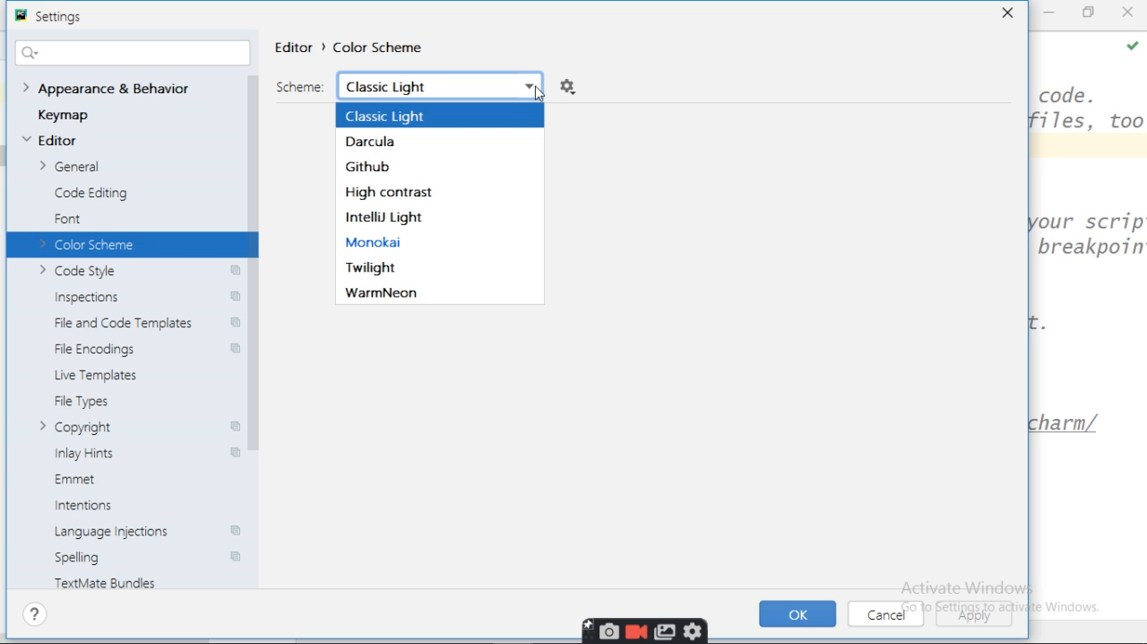
pyautogui.click(379, 150)
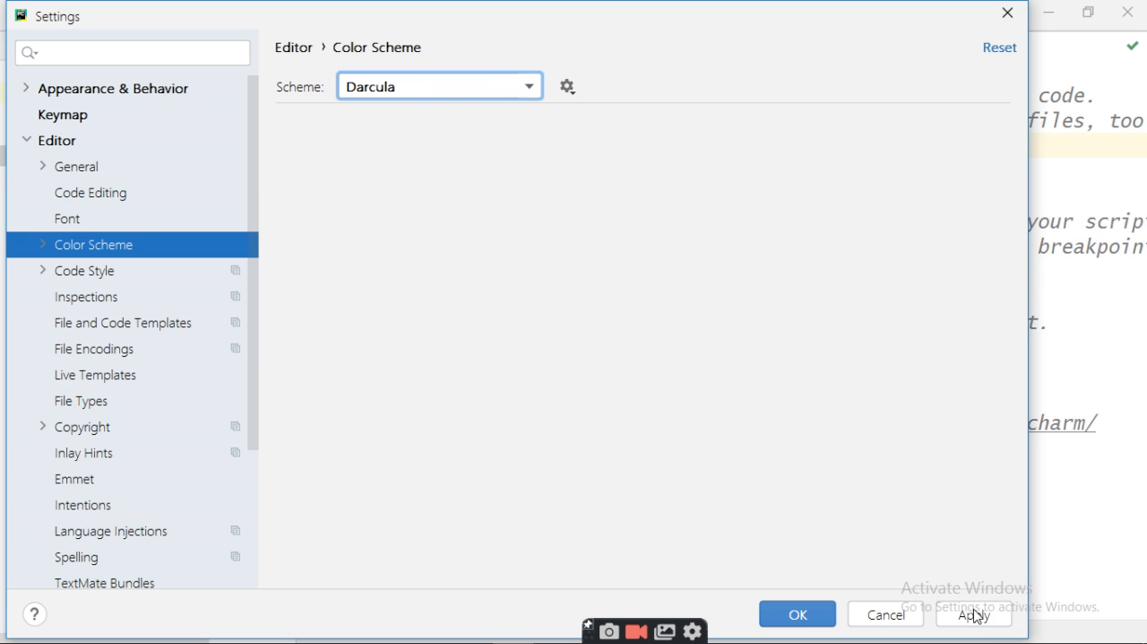
pyautogui.click(976, 616)
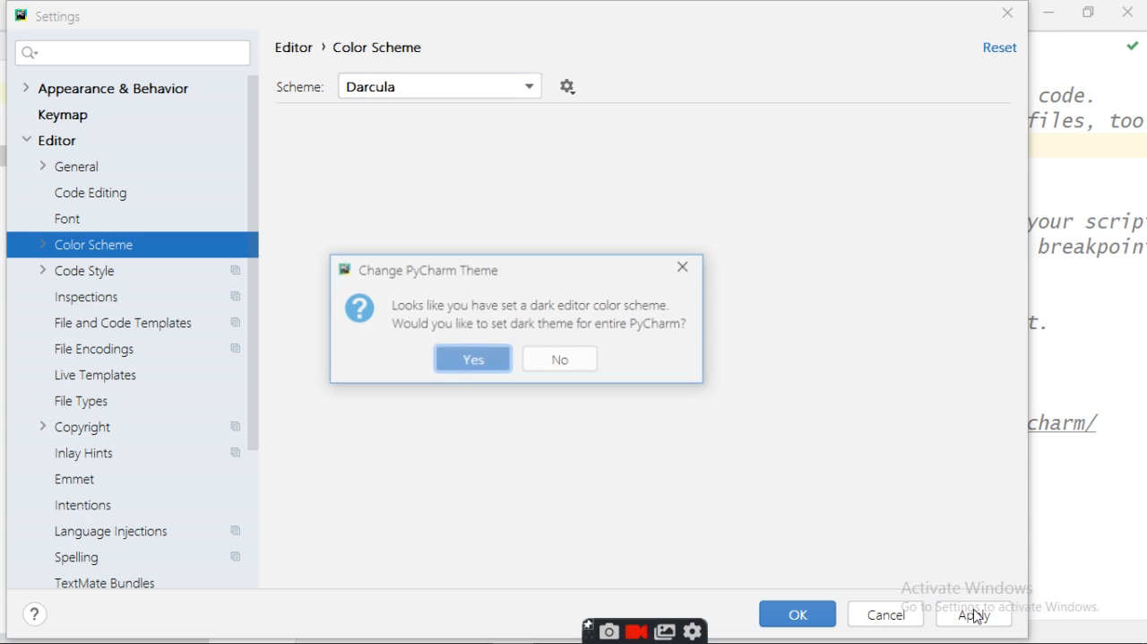
pyautogui.click(479, 360)
pyautogui.click(797, 613)
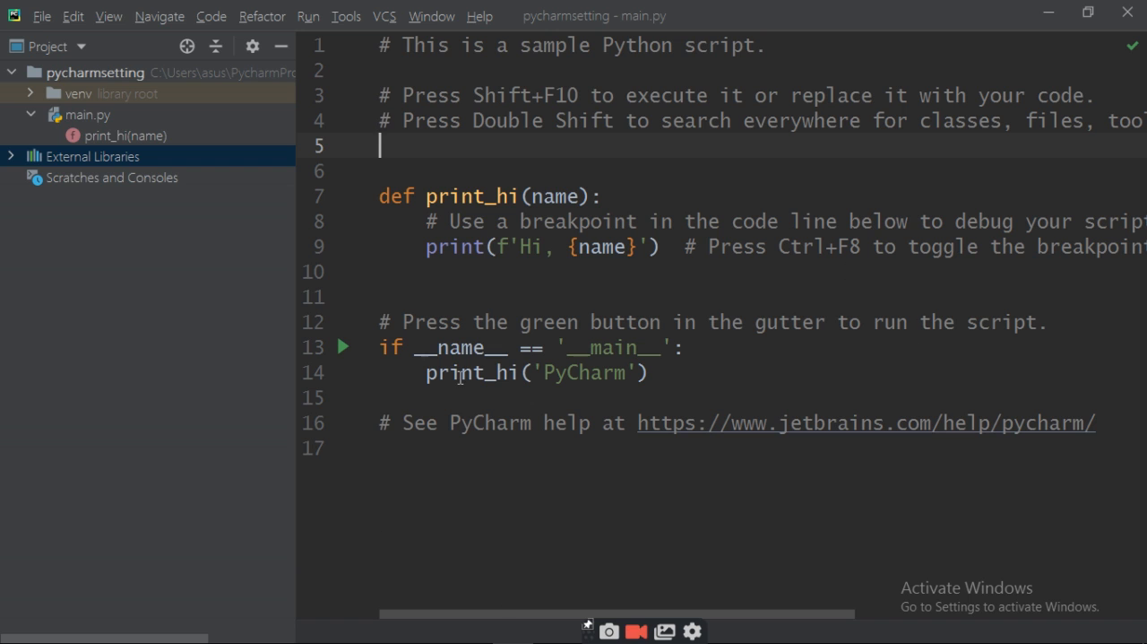
# Step: Set the editor color scheme to Github, accept the matching bright theme for the whole of PyCharm, and close the settings
pyautogui.click(35, 25)
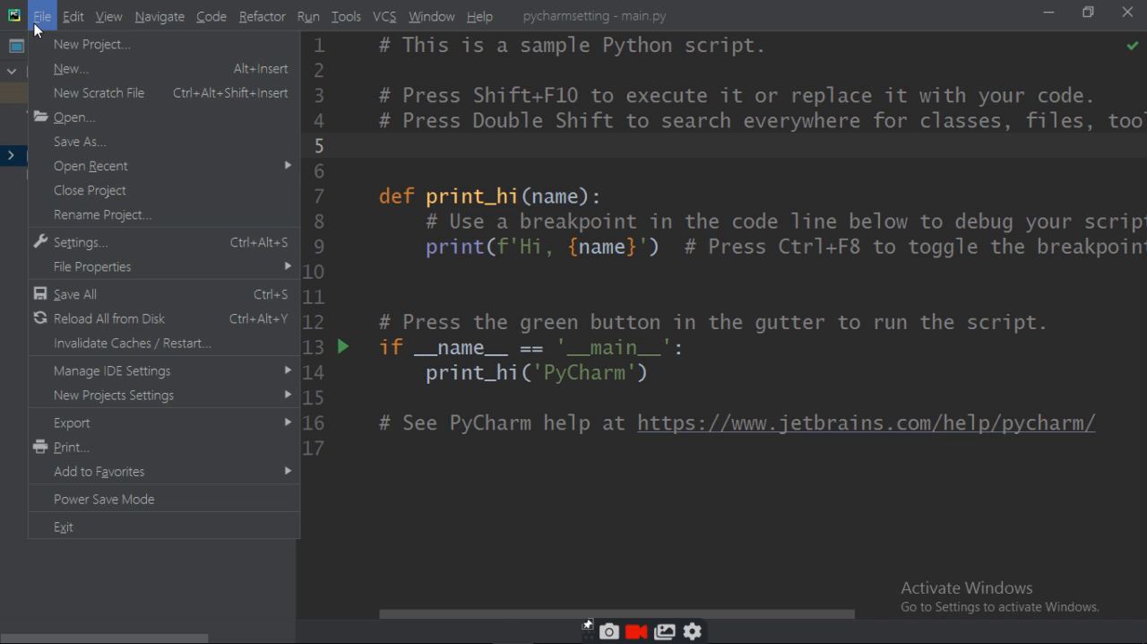
pyautogui.click(64, 244)
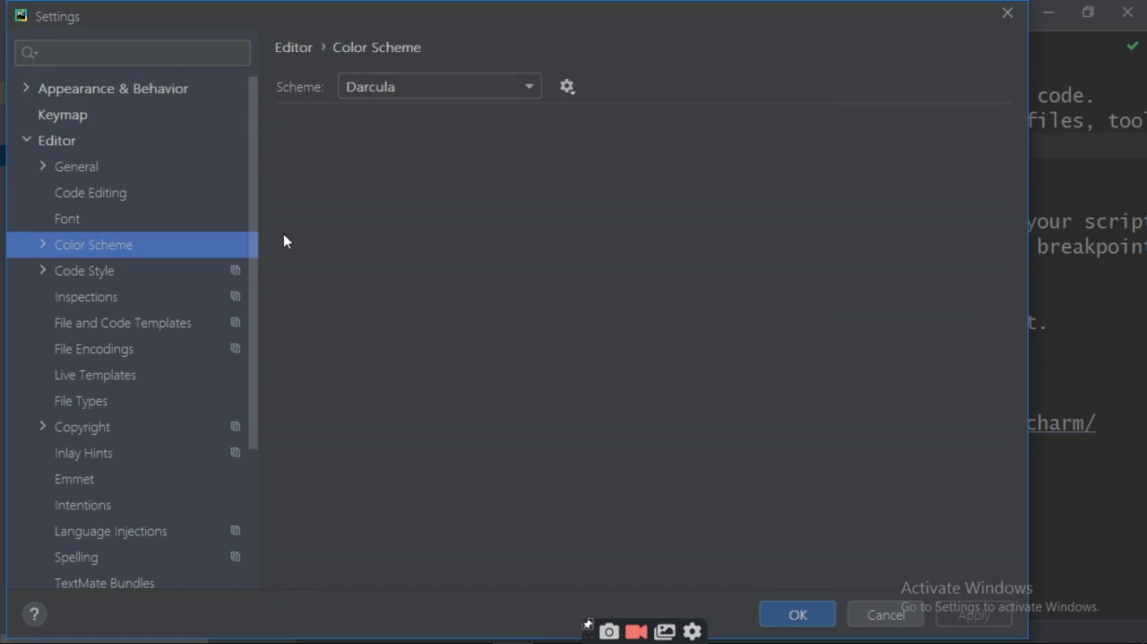
pyautogui.click(534, 87)
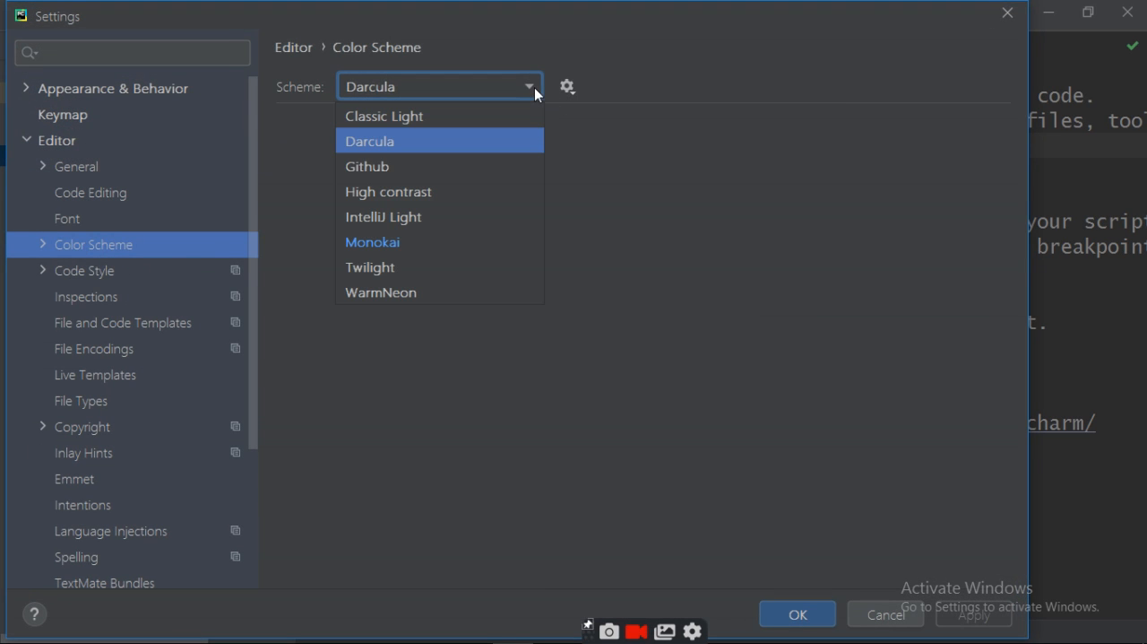
pyautogui.click(405, 167)
pyautogui.click(974, 615)
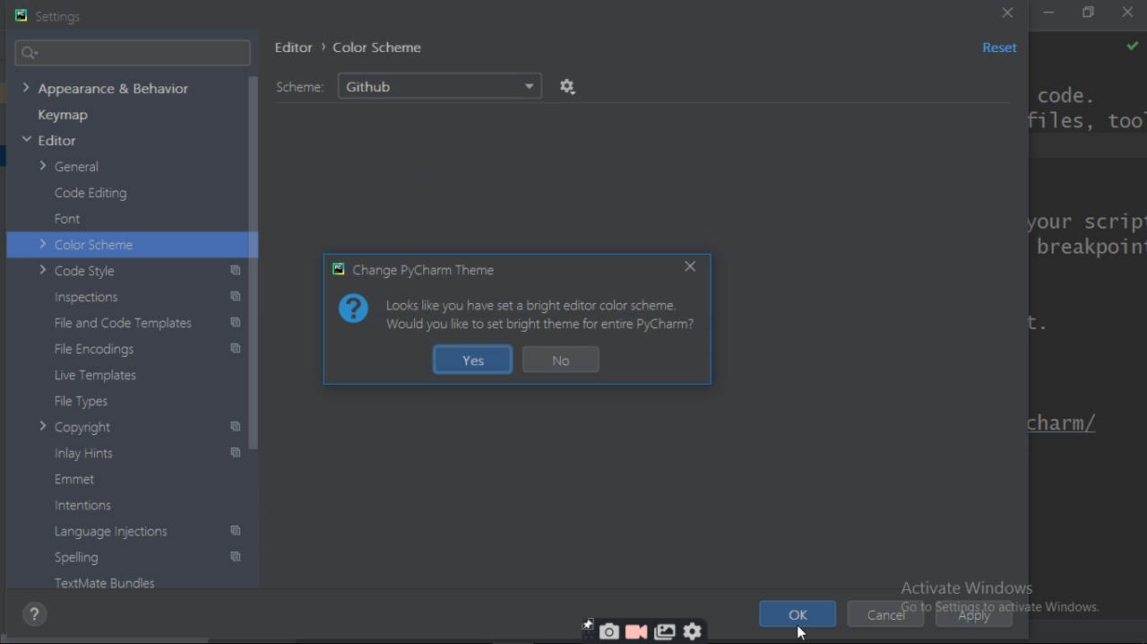
pyautogui.click(475, 370)
pyautogui.click(798, 615)
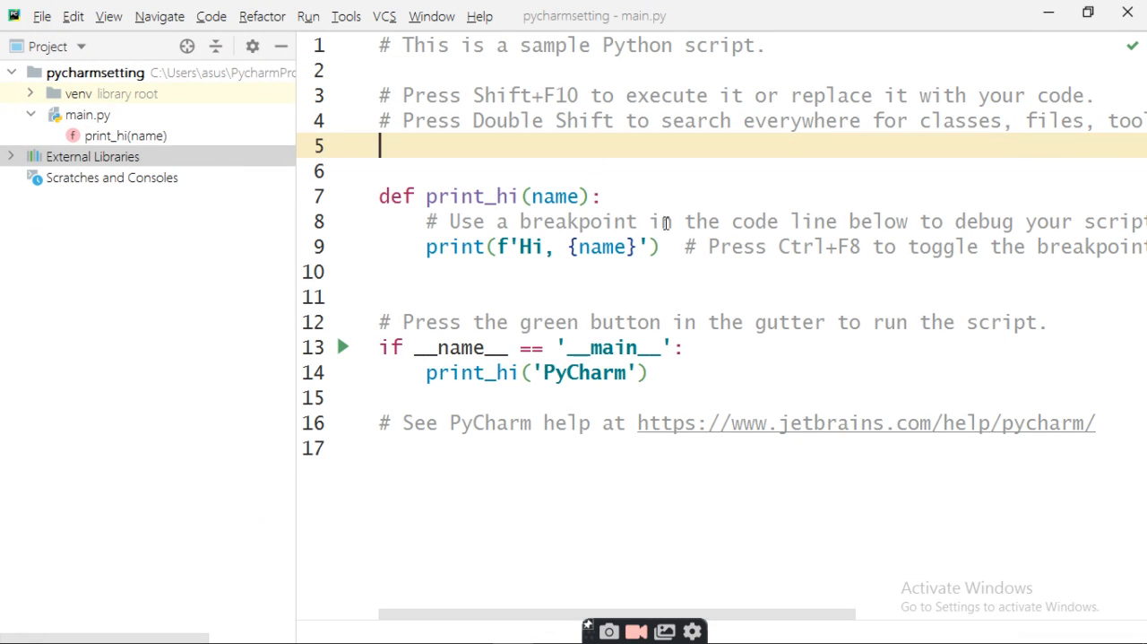
# Step: Set the editor color scheme to High contrast, accept the matching dark theme for the whole of PyCharm, and close the settings
pyautogui.click(43, 16)
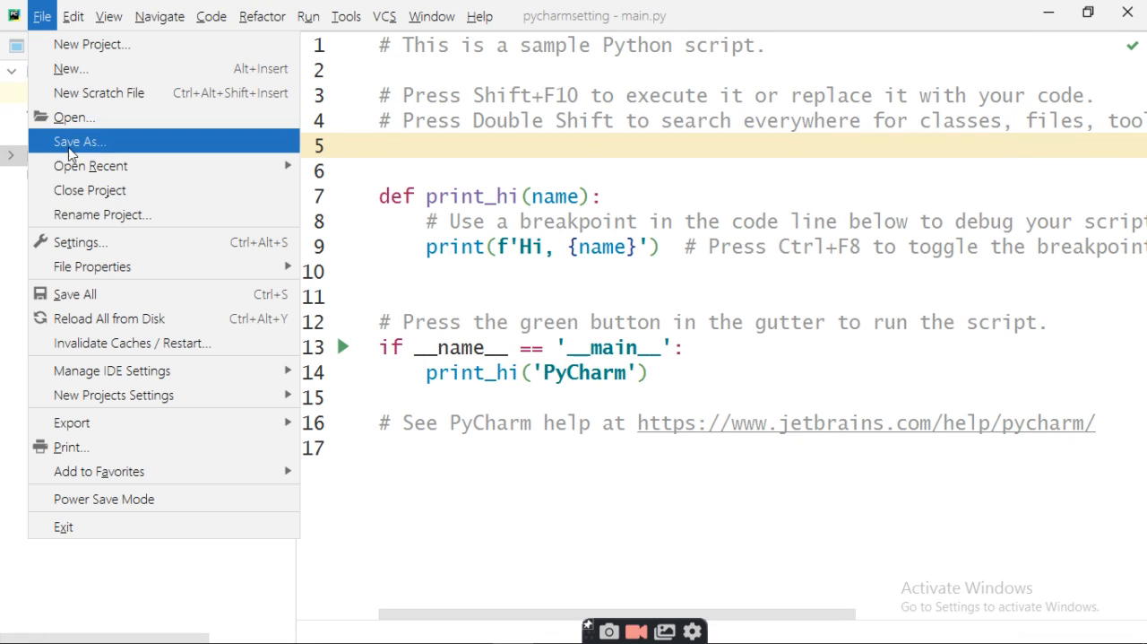
pyautogui.click(97, 244)
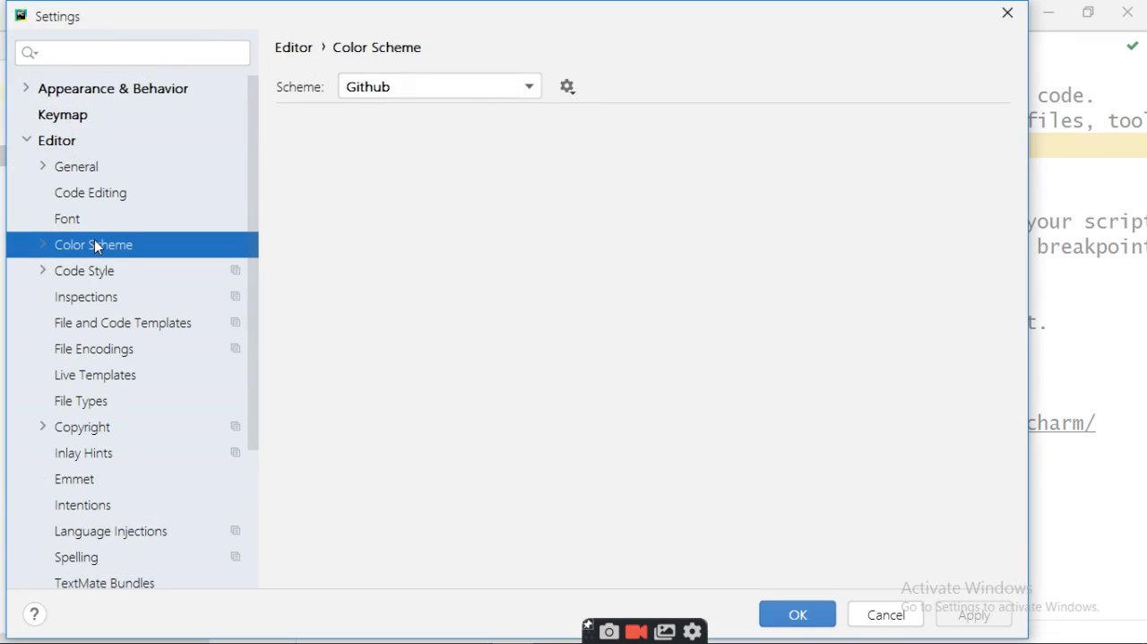
pyautogui.click(529, 90)
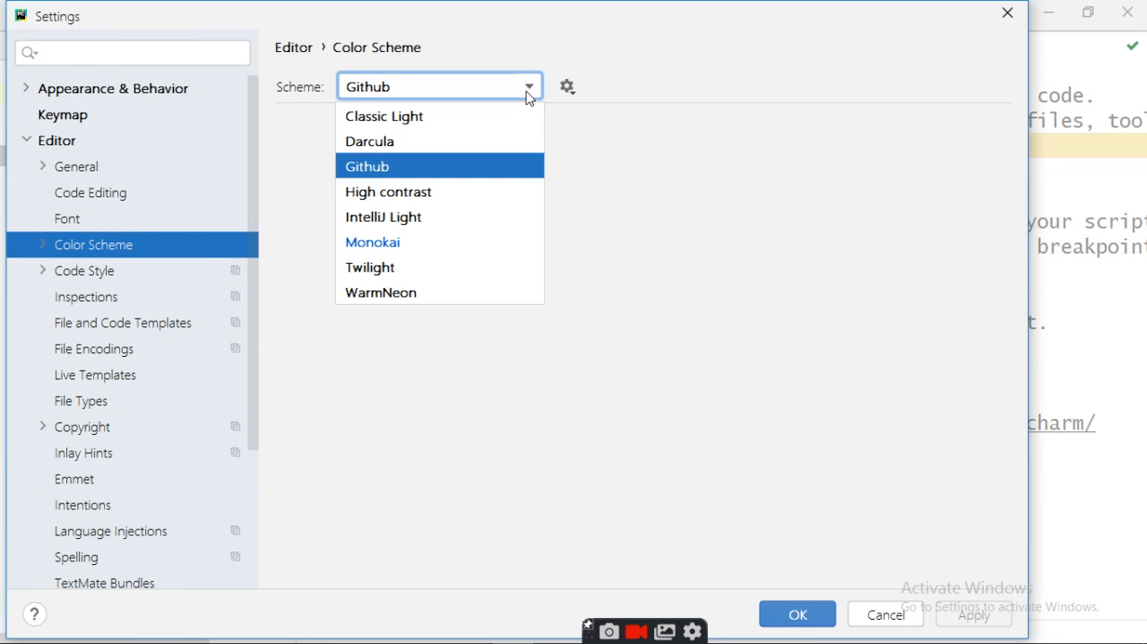
pyautogui.click(429, 199)
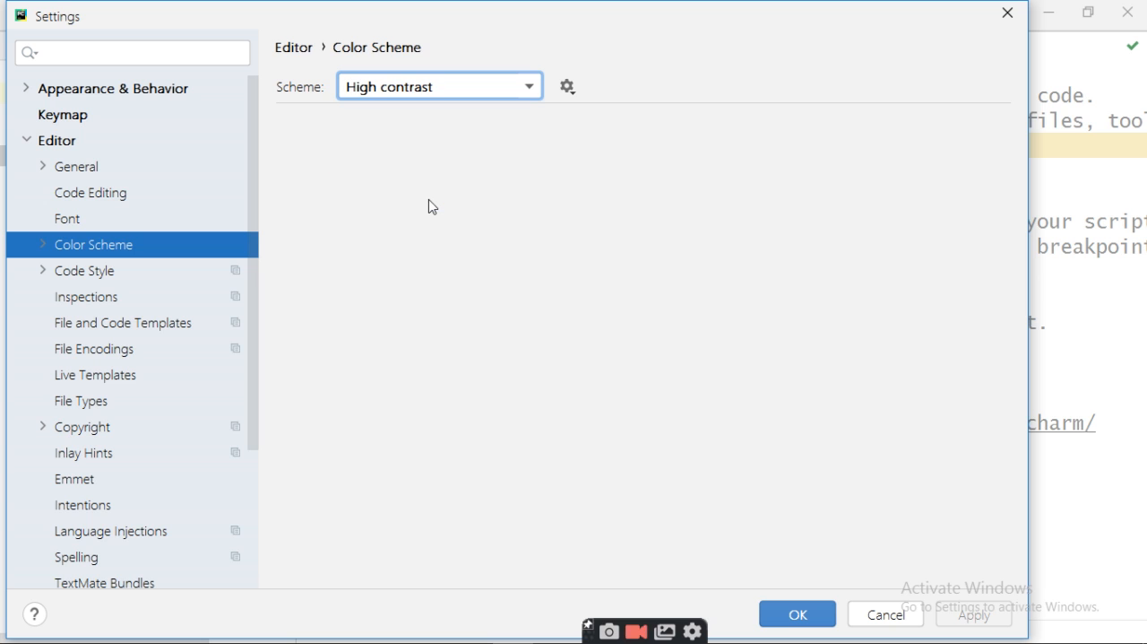
pyautogui.click(983, 615)
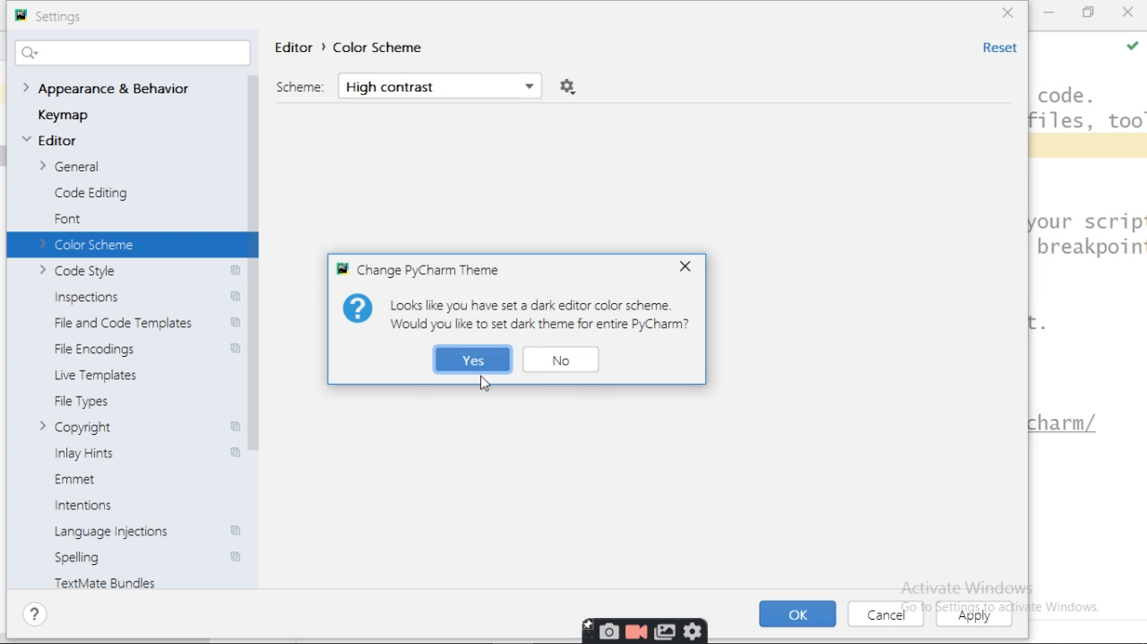
pyautogui.click(475, 360)
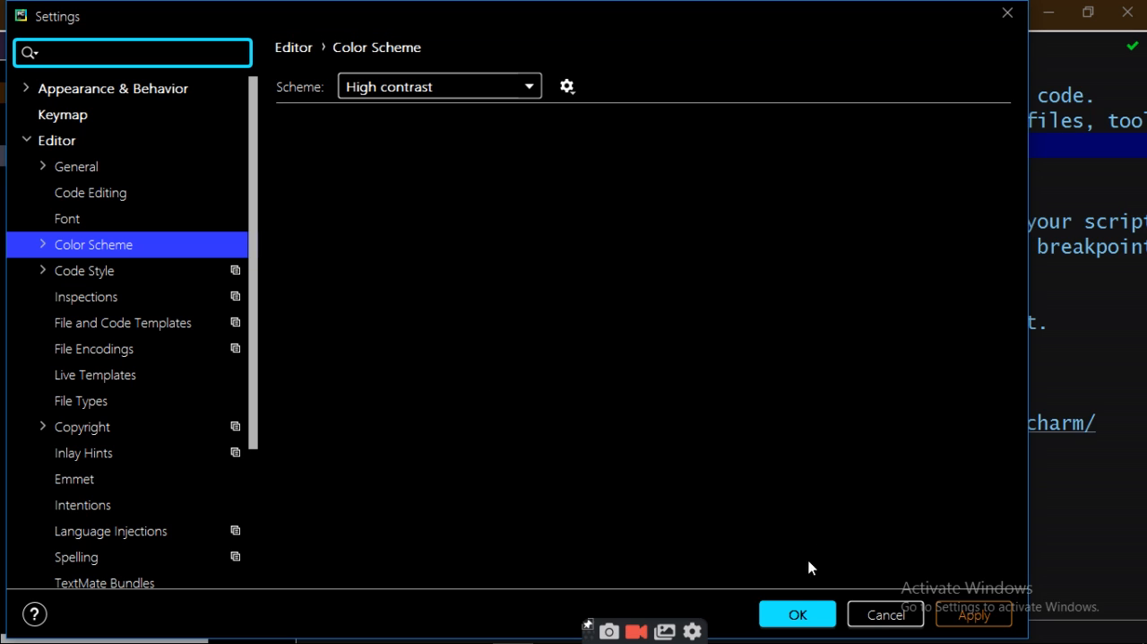
pyautogui.click(797, 615)
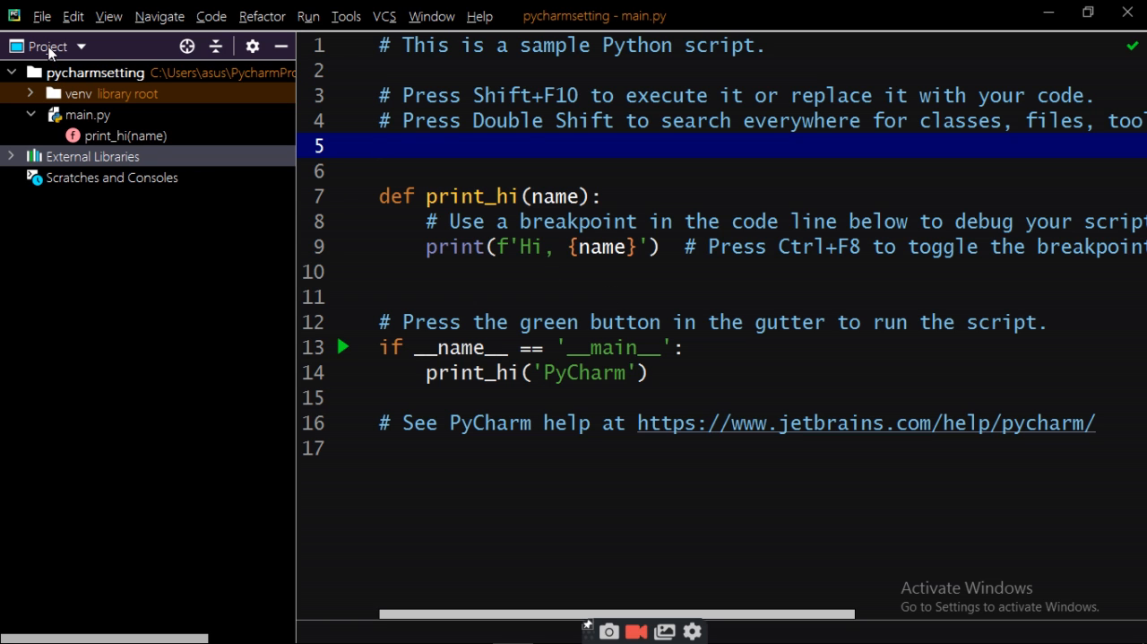
# Step: Set the editor color scheme to IntelliJ Light, accept the matching bright theme for the whole of PyCharm, and close the settings
pyautogui.click(43, 22)
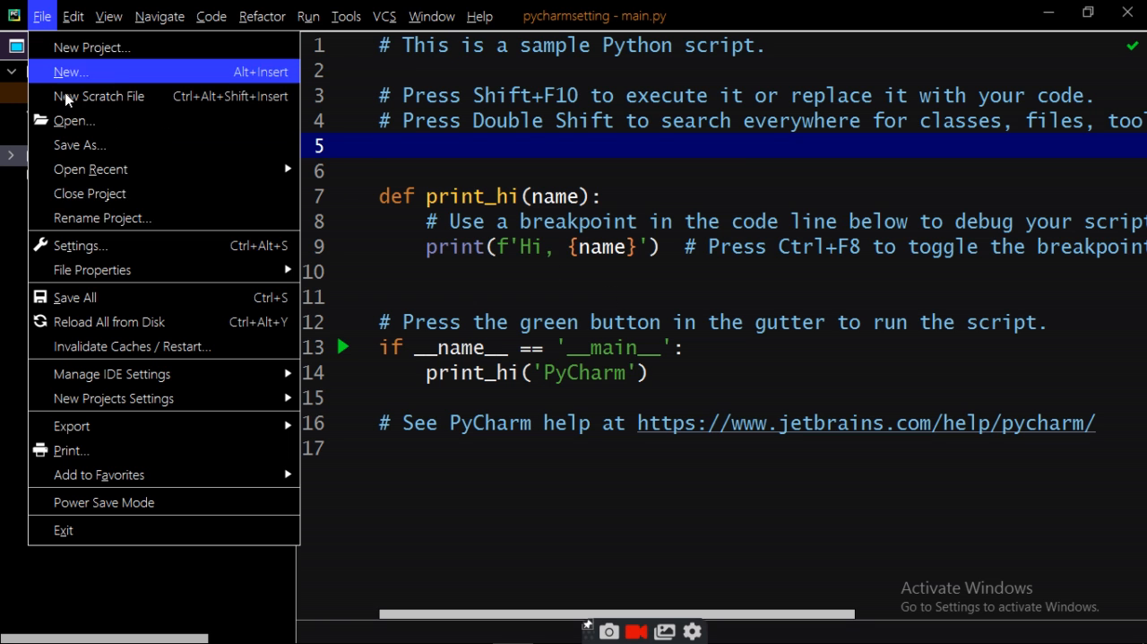
pyautogui.click(106, 248)
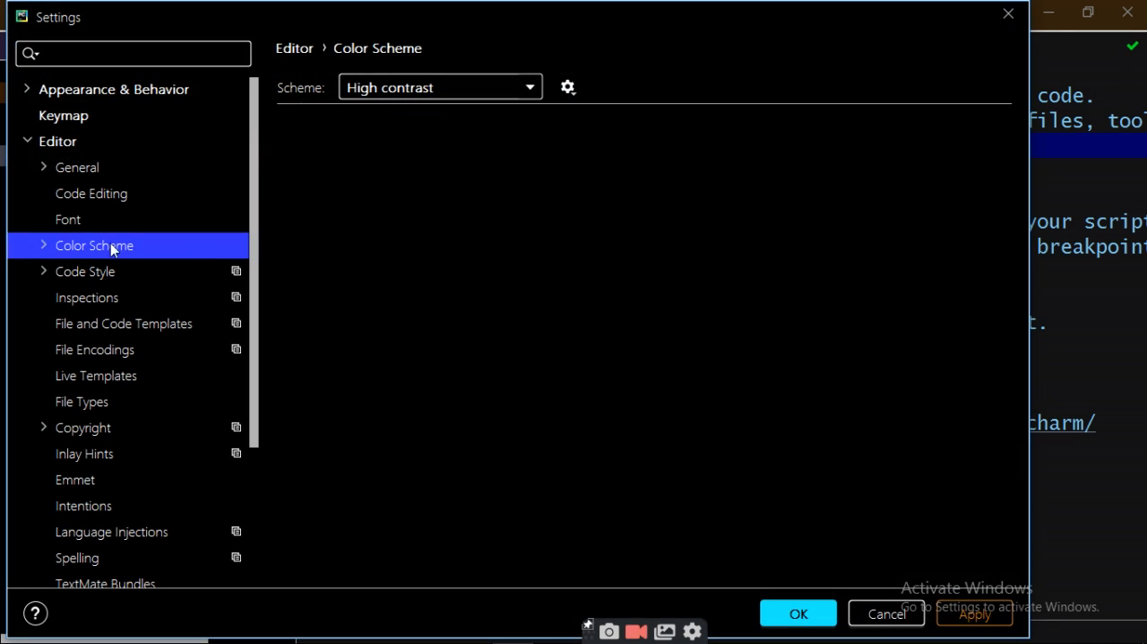
pyautogui.click(531, 90)
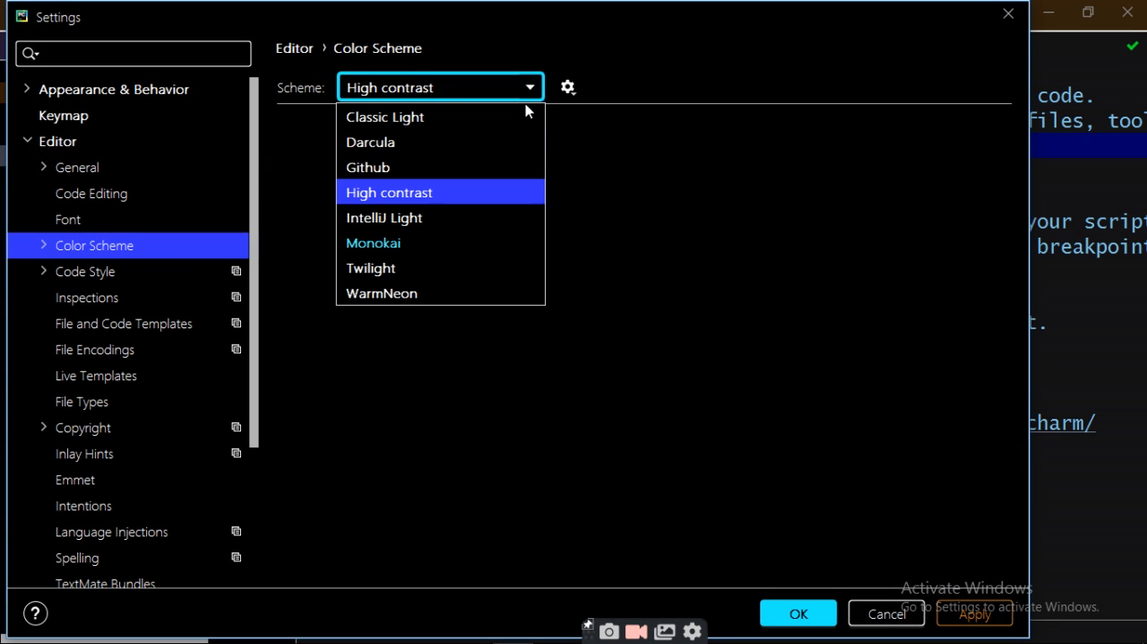
pyautogui.click(449, 223)
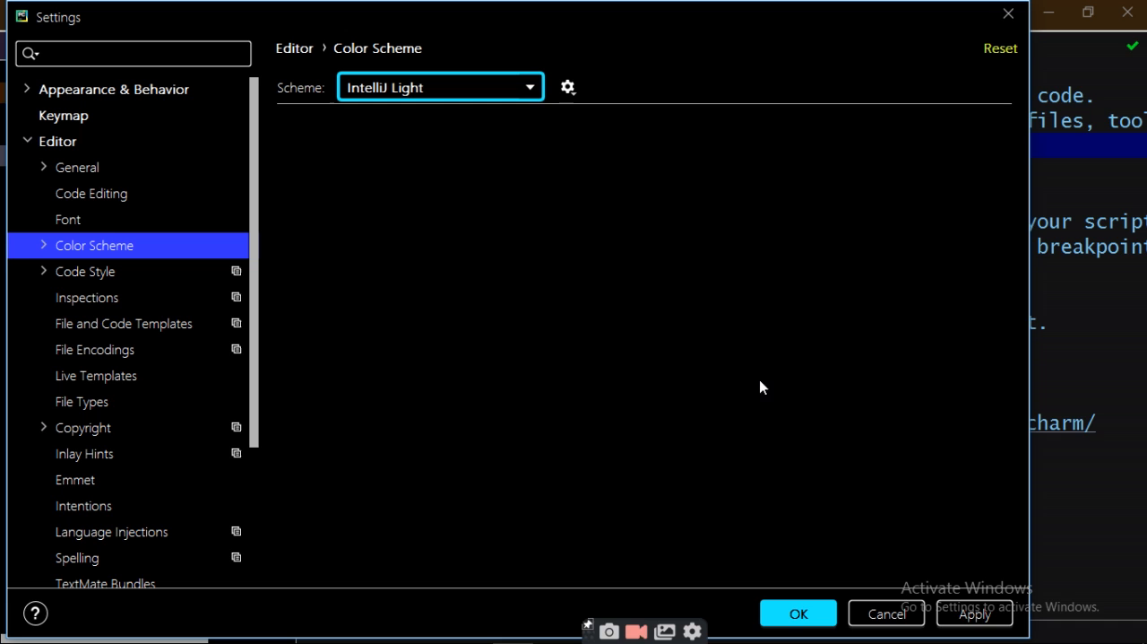
pyautogui.click(974, 613)
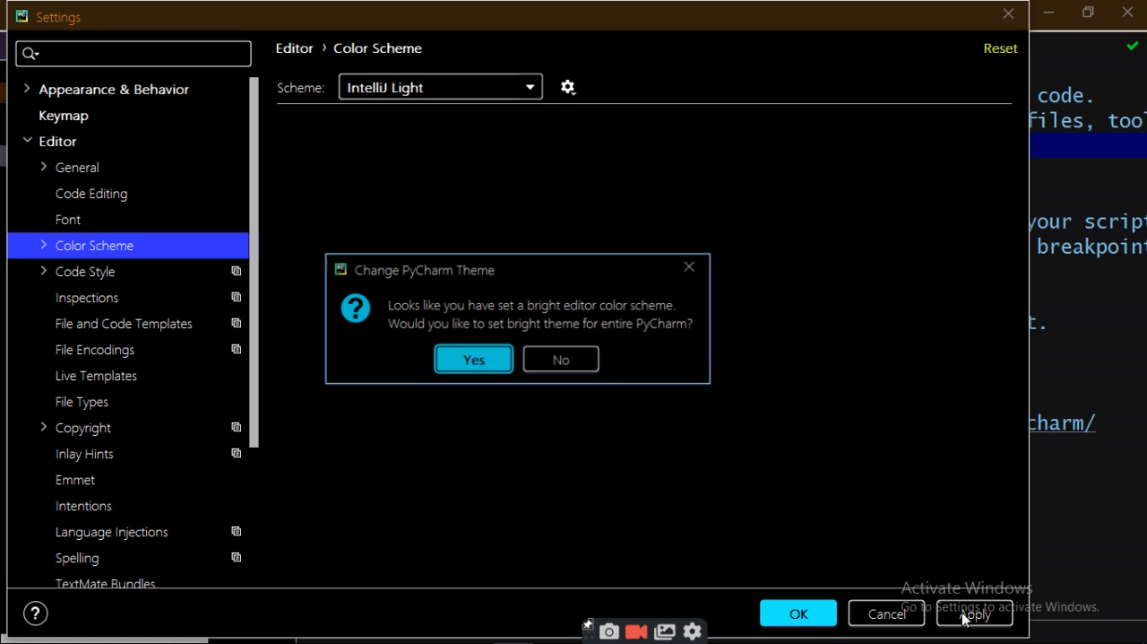
pyautogui.click(467, 361)
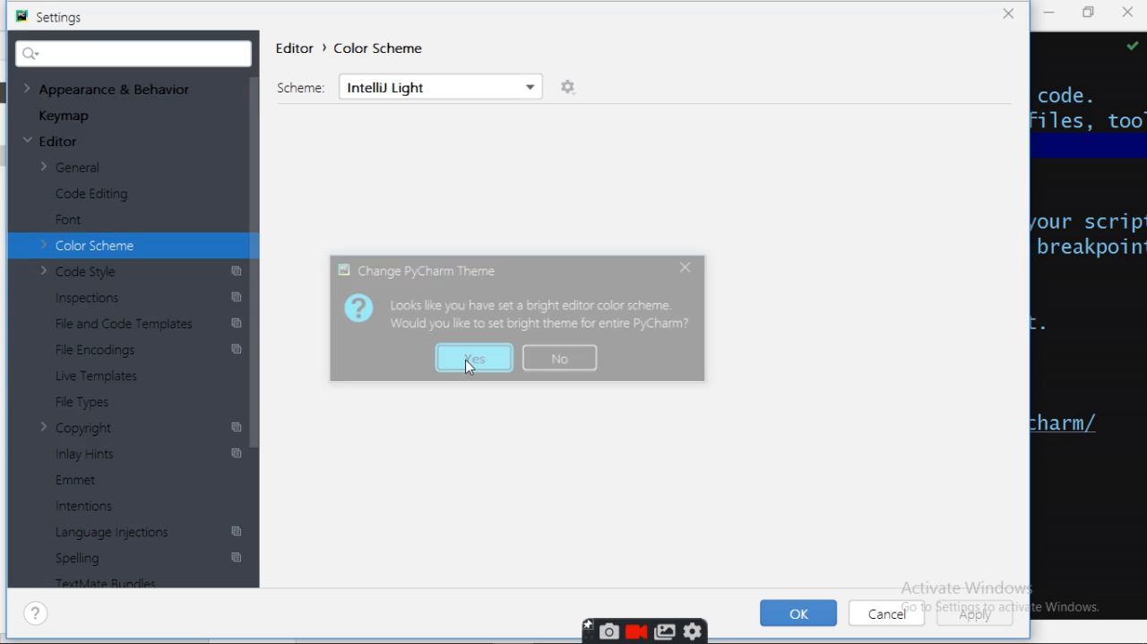
pyautogui.click(800, 617)
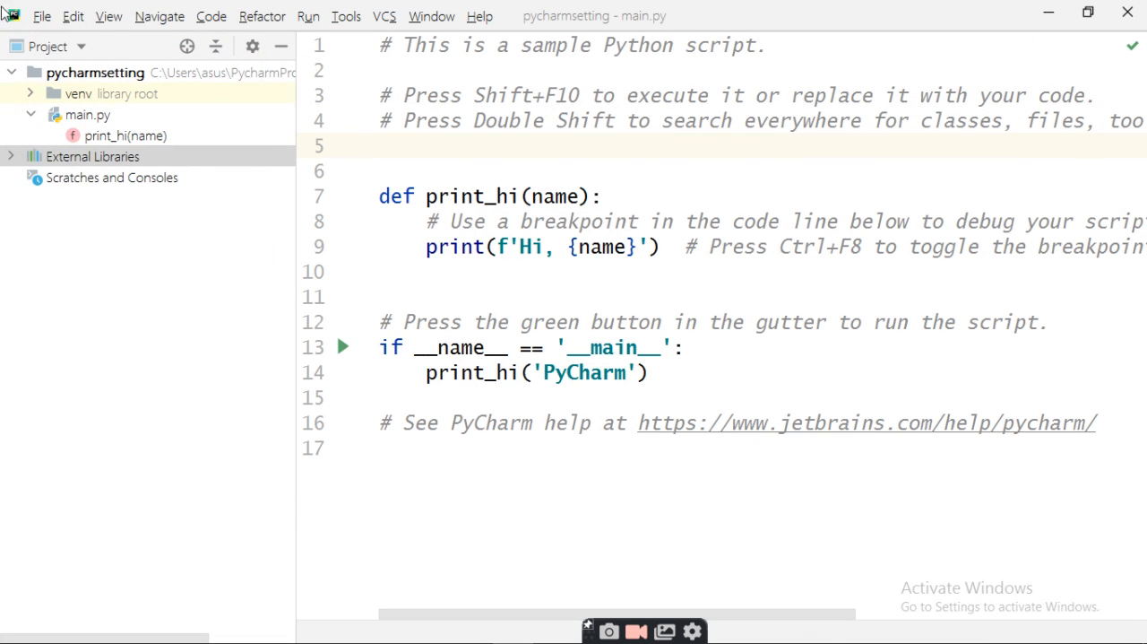
# Step: Set the editor color scheme to Monokai, accept the matching dark theme for the whole of PyCharm, and close the settings
pyautogui.click(41, 16)
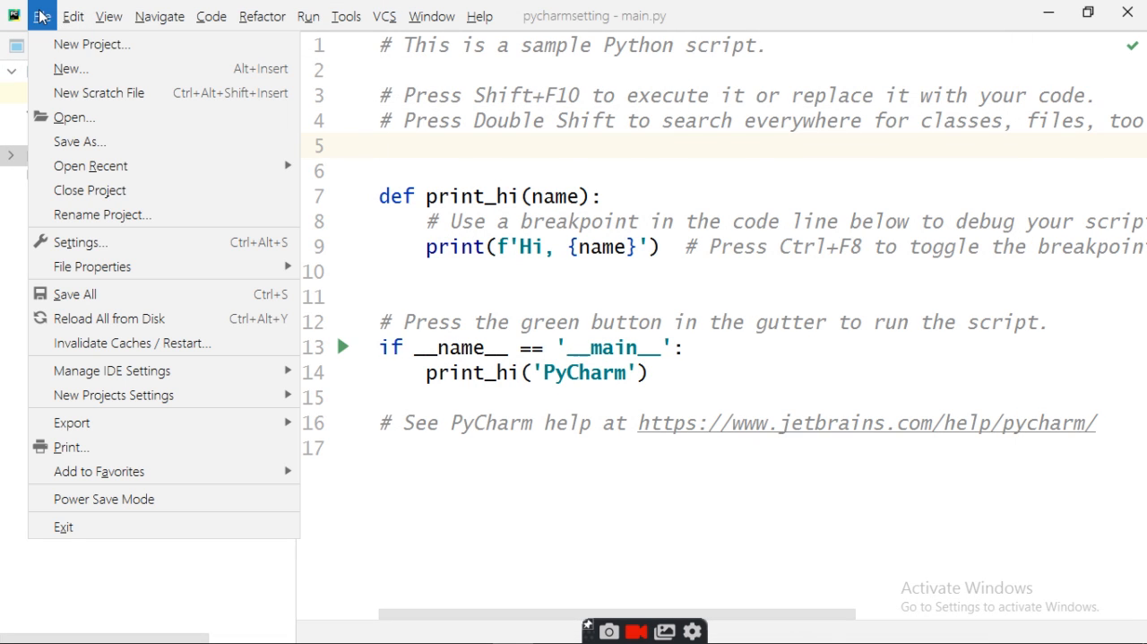
pyautogui.click(98, 242)
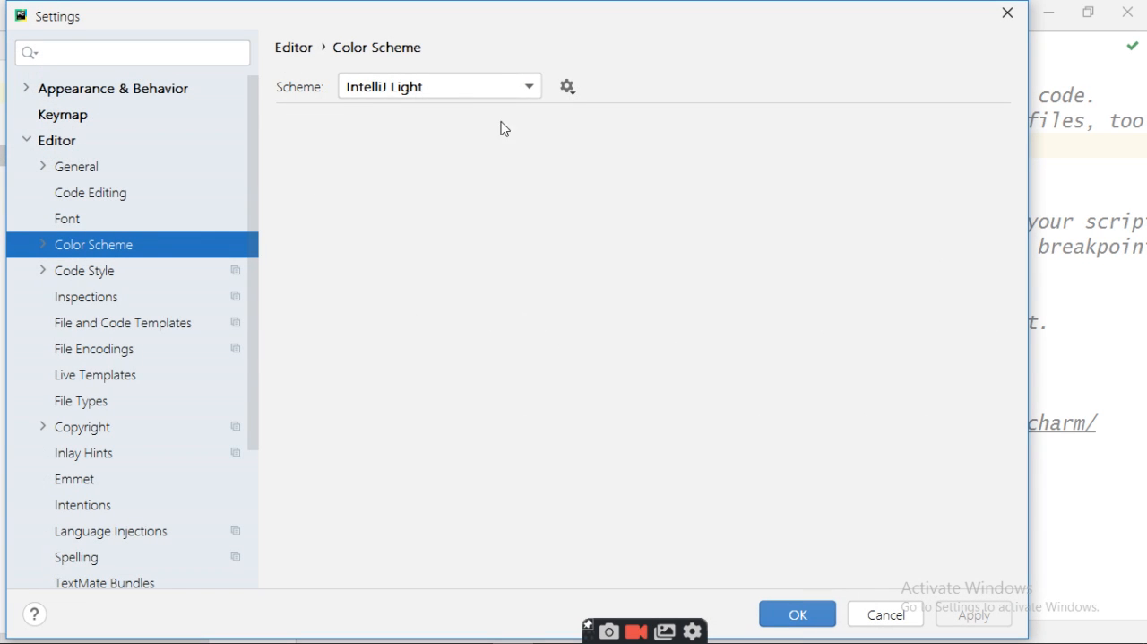
pyautogui.click(527, 88)
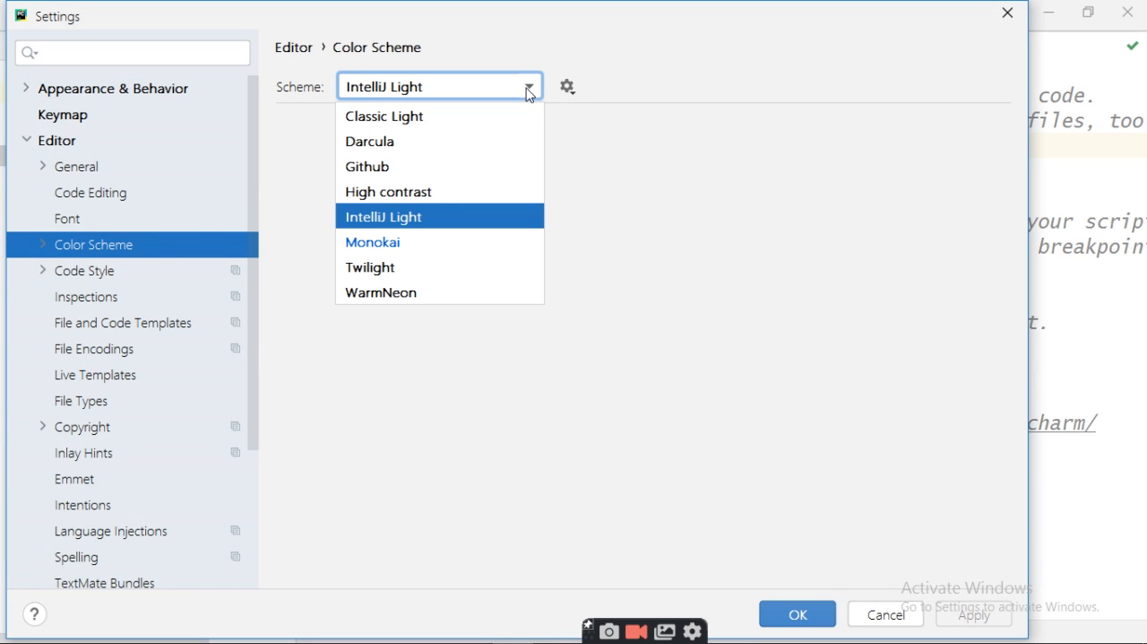
pyautogui.click(426, 261)
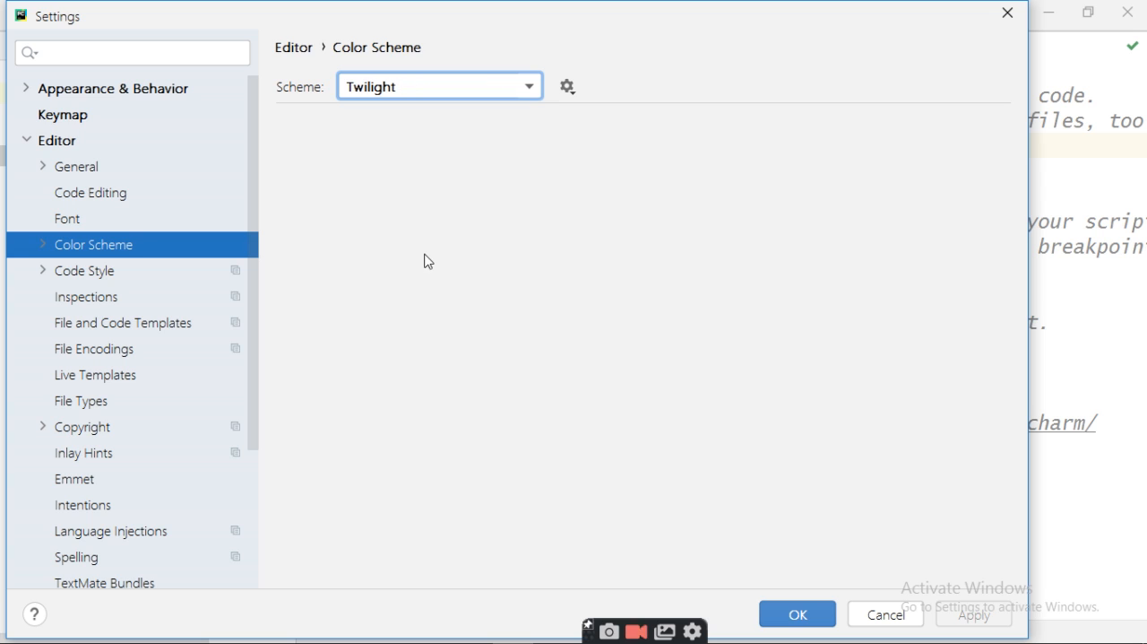
pyautogui.click(535, 84)
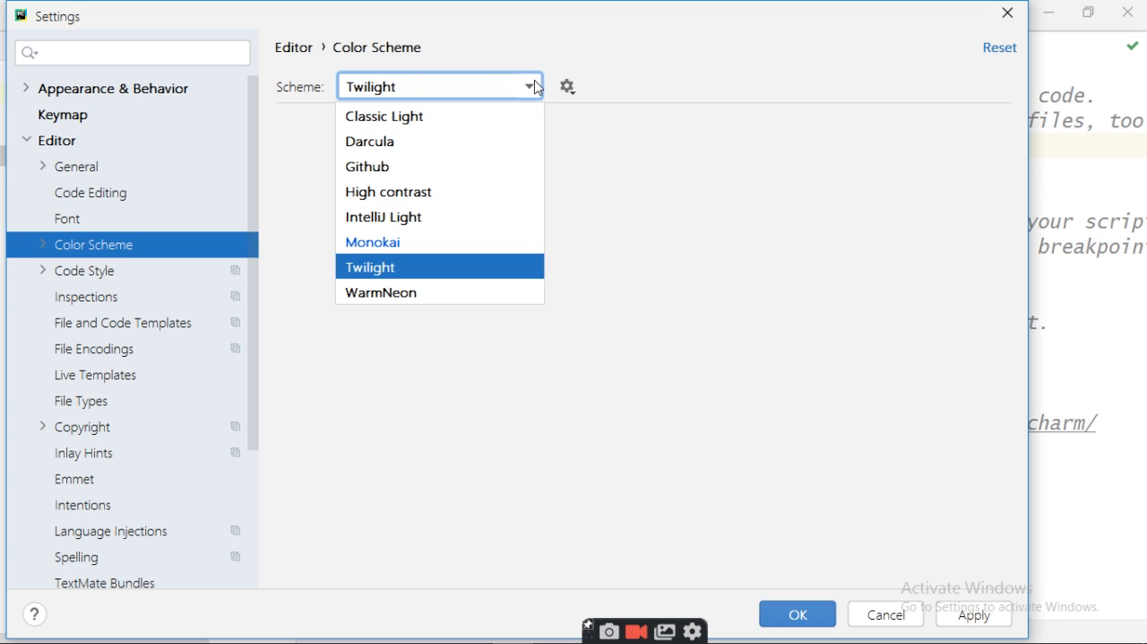
pyautogui.click(399, 242)
pyautogui.click(971, 617)
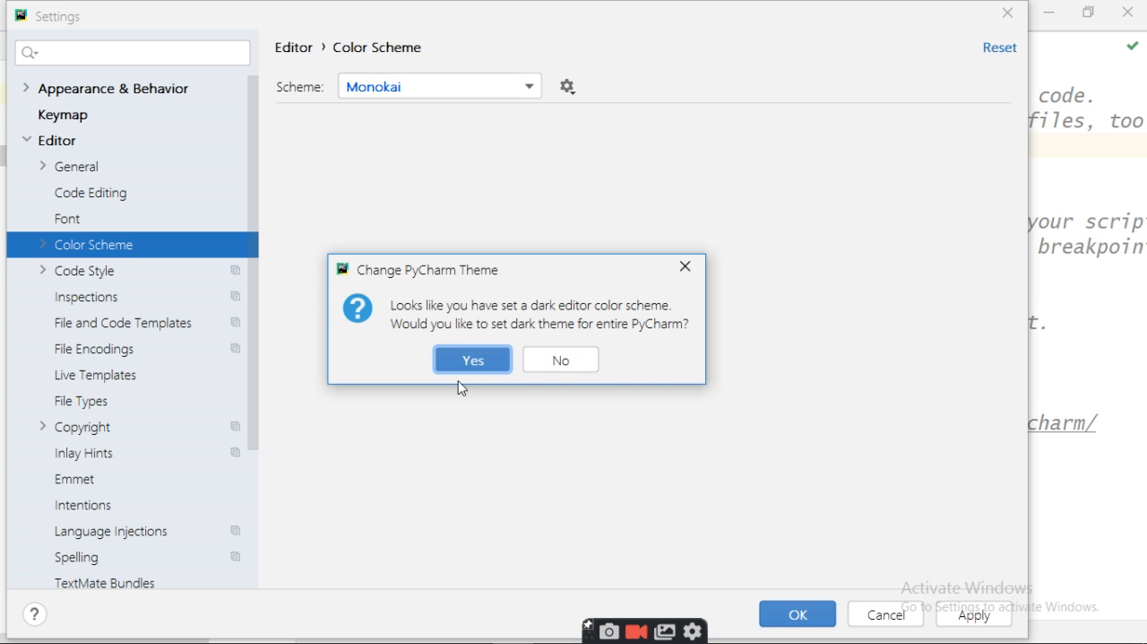
pyautogui.click(460, 358)
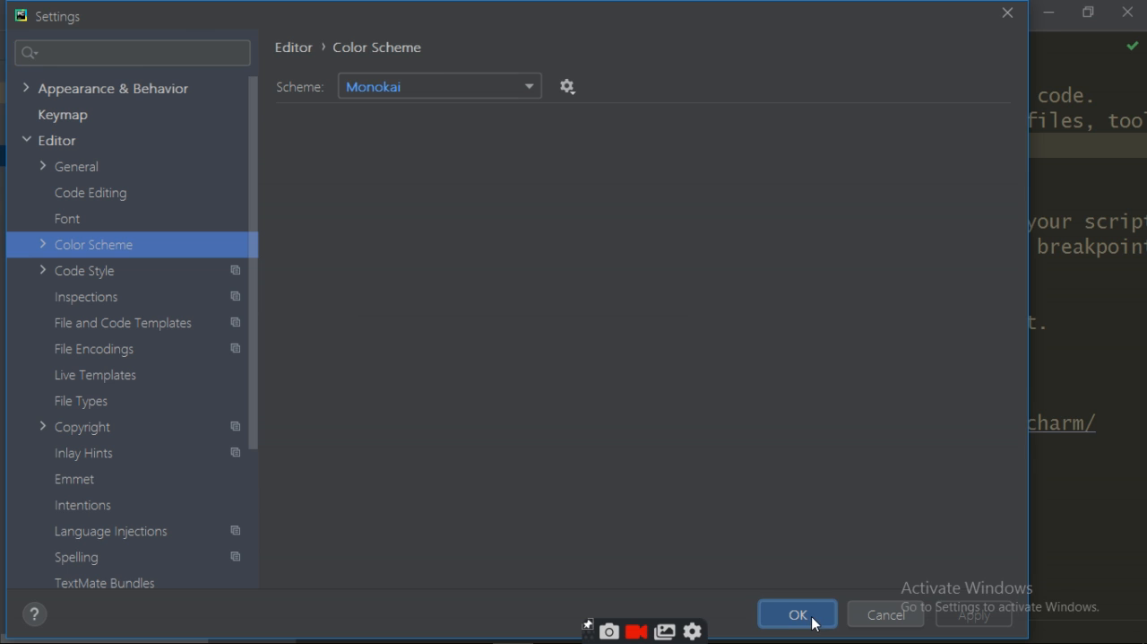
pyautogui.click(798, 615)
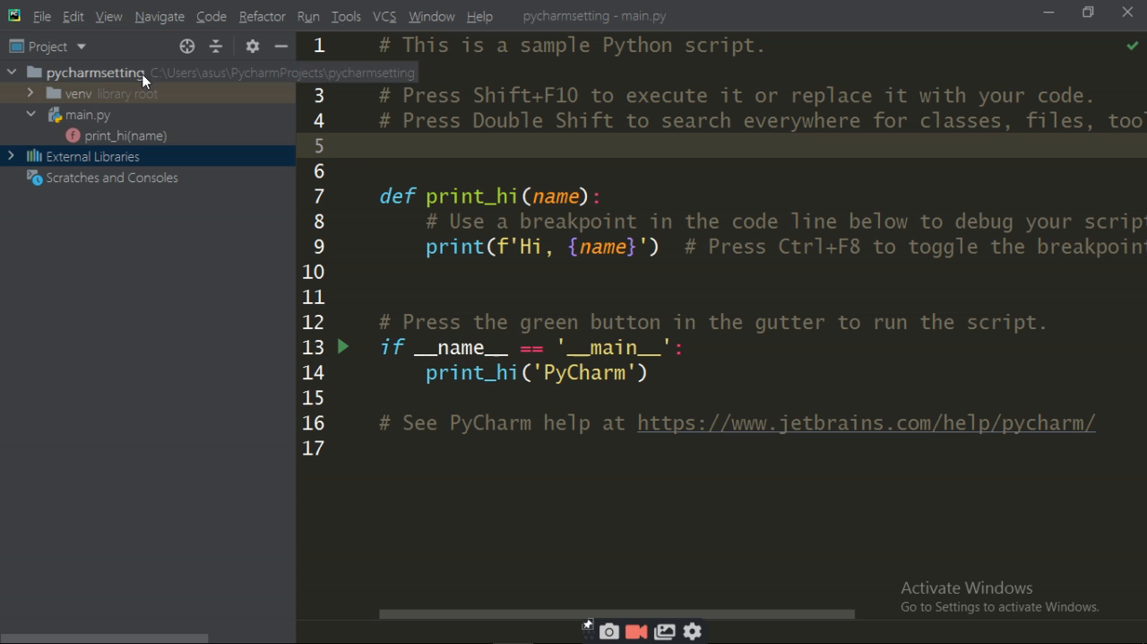
# Step: Set the editor color scheme to Twilight, apply it and close the settings
pyautogui.click(40, 18)
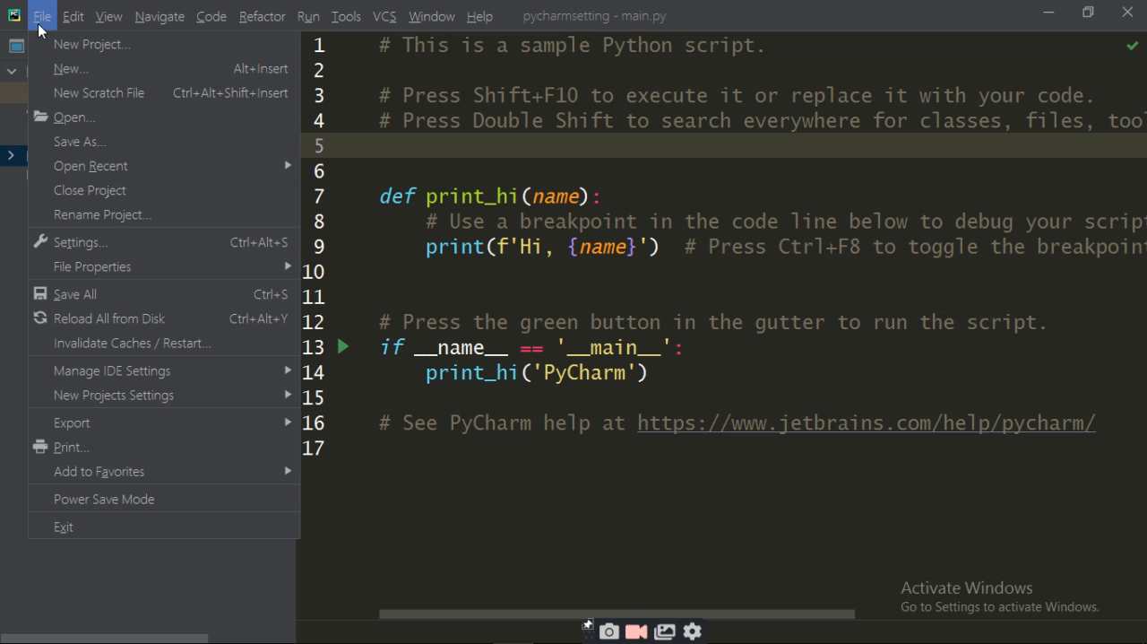
pyautogui.click(85, 243)
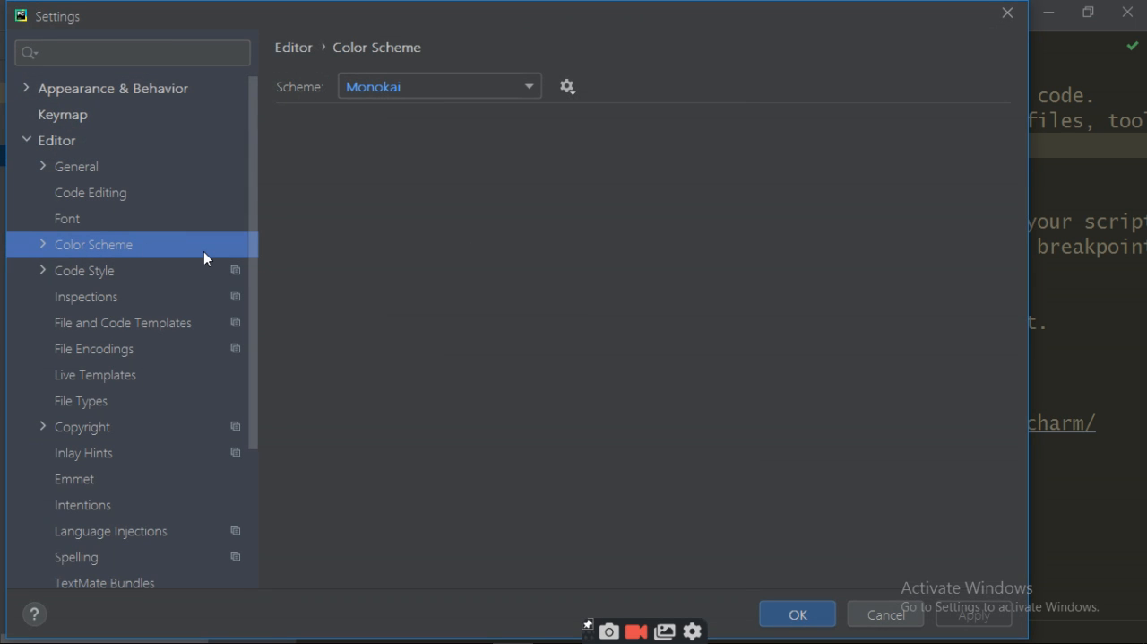
pyautogui.click(529, 87)
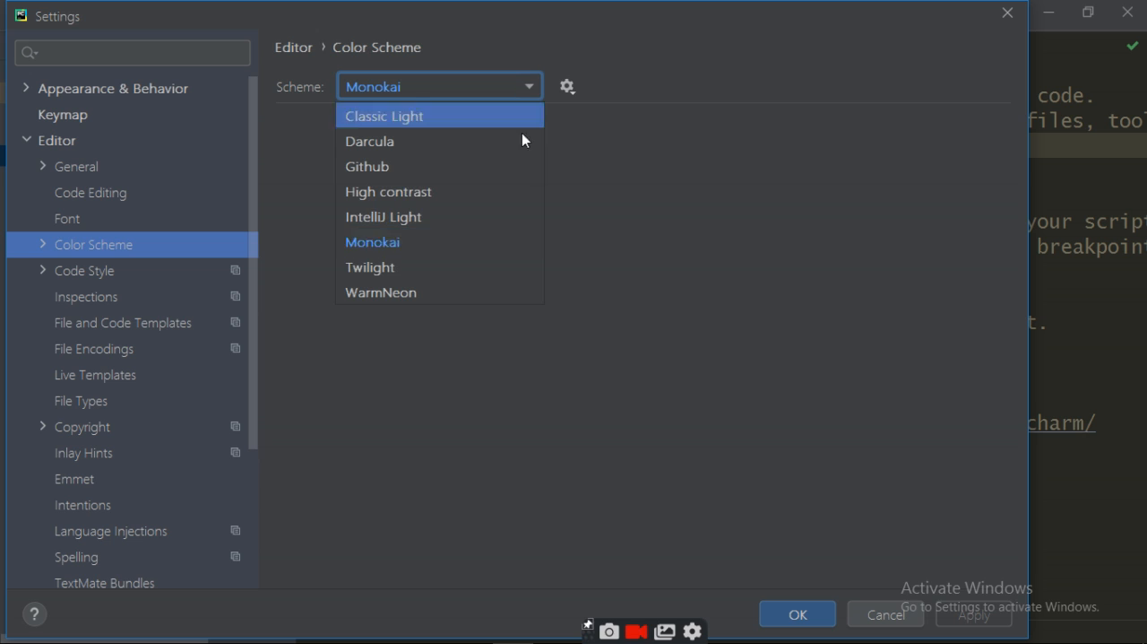
pyautogui.click(401, 276)
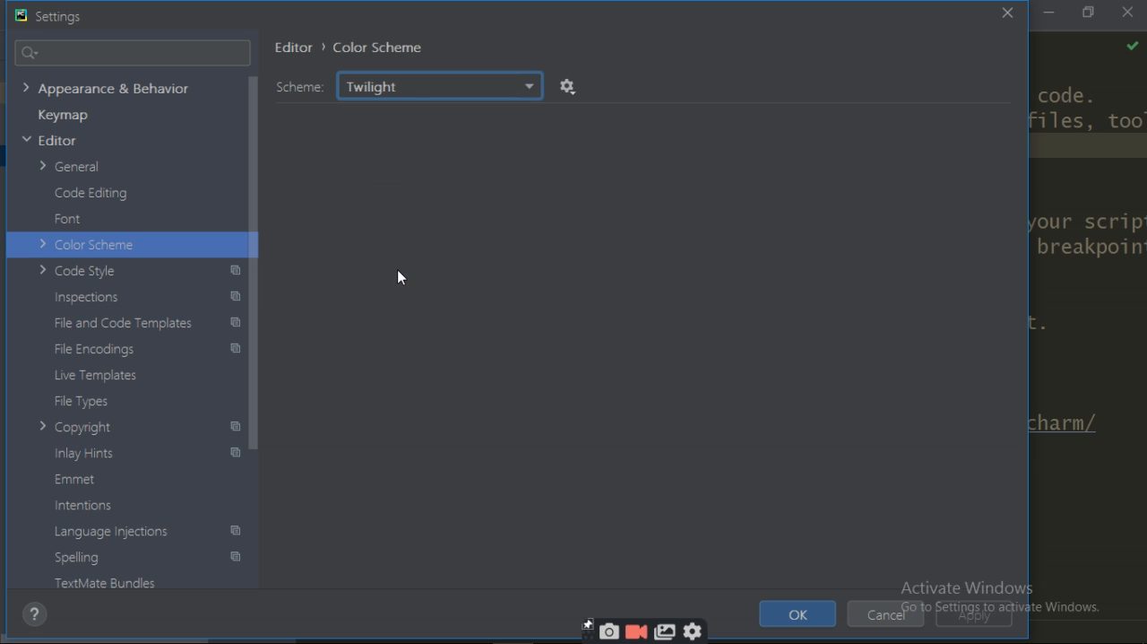
pyautogui.click(973, 617)
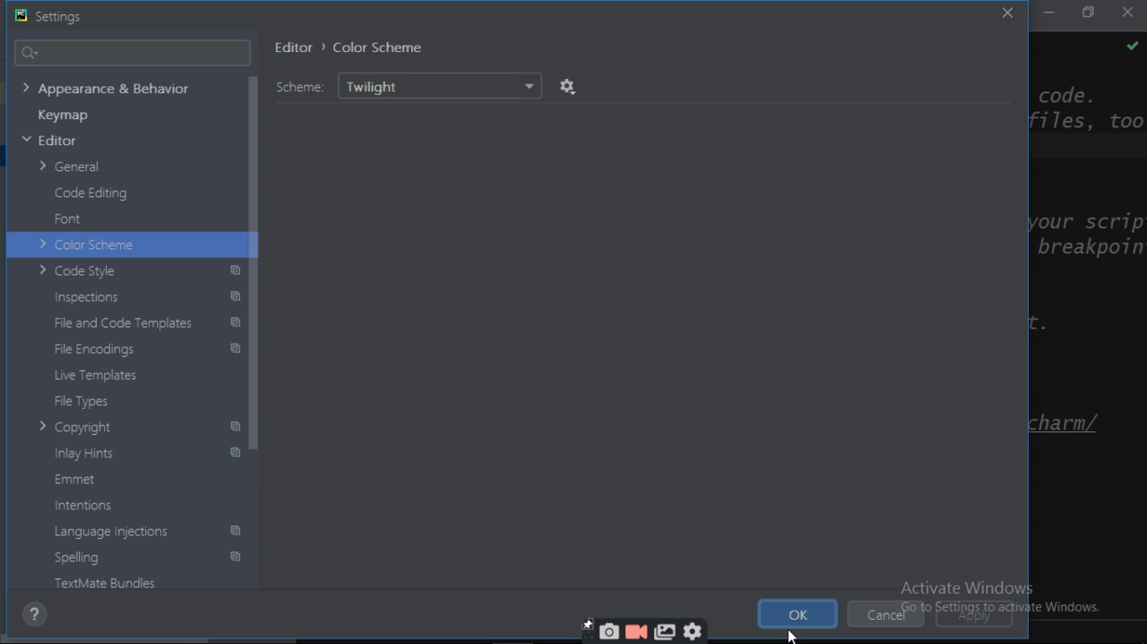
pyautogui.click(791, 628)
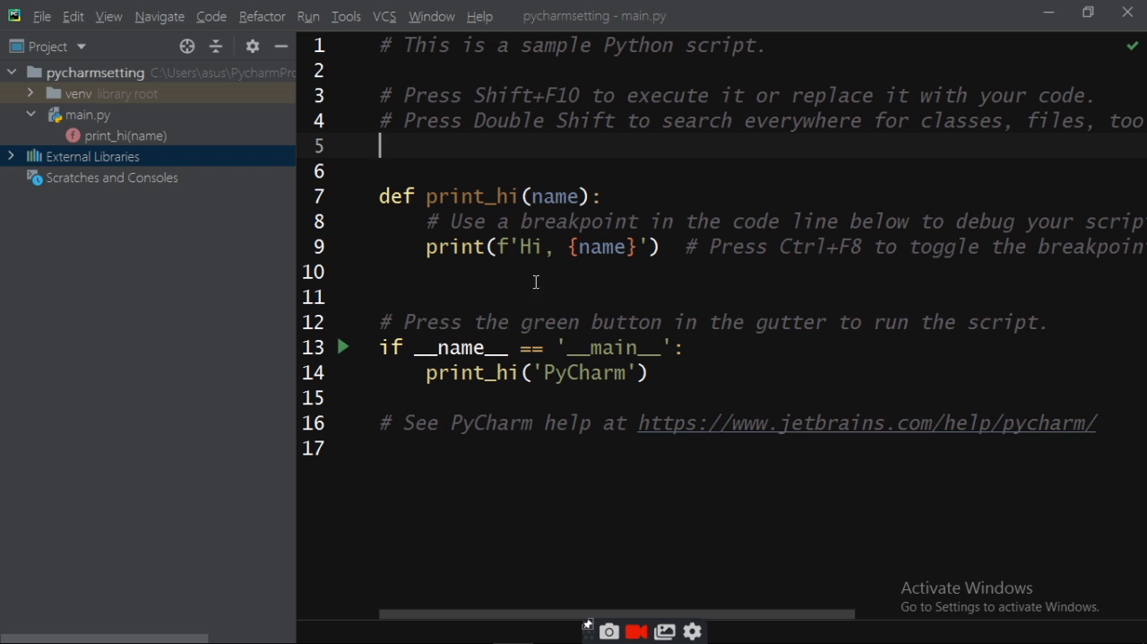
# Step: Set the editor color scheme to WarmNeon, apply it and close the settings
pyautogui.click(43, 14)
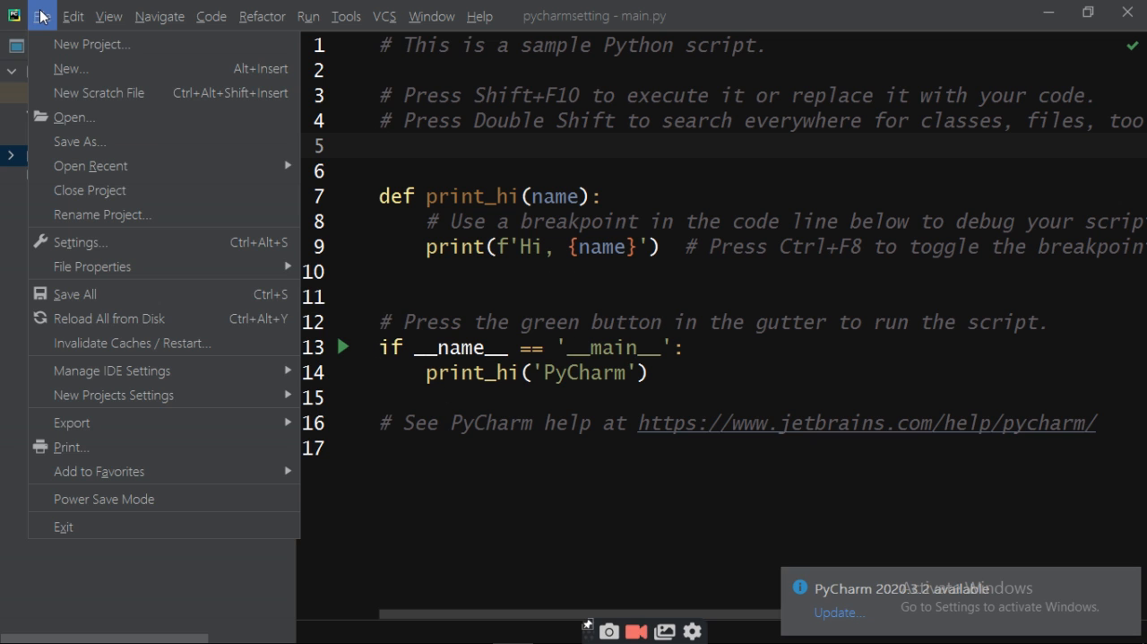
pyautogui.click(97, 243)
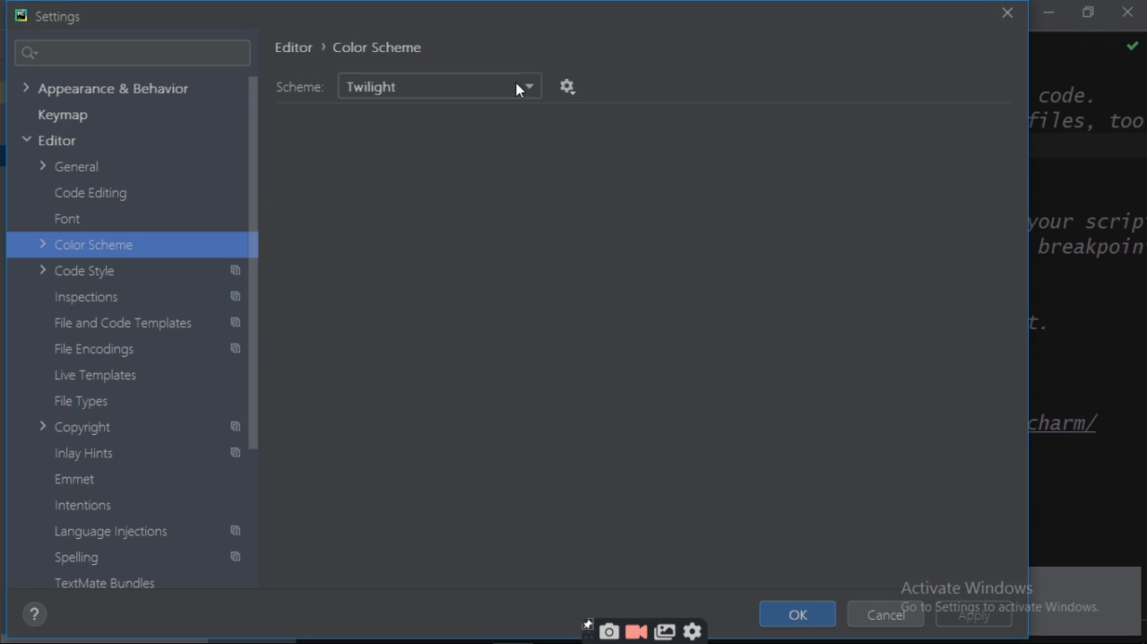
pyautogui.click(533, 91)
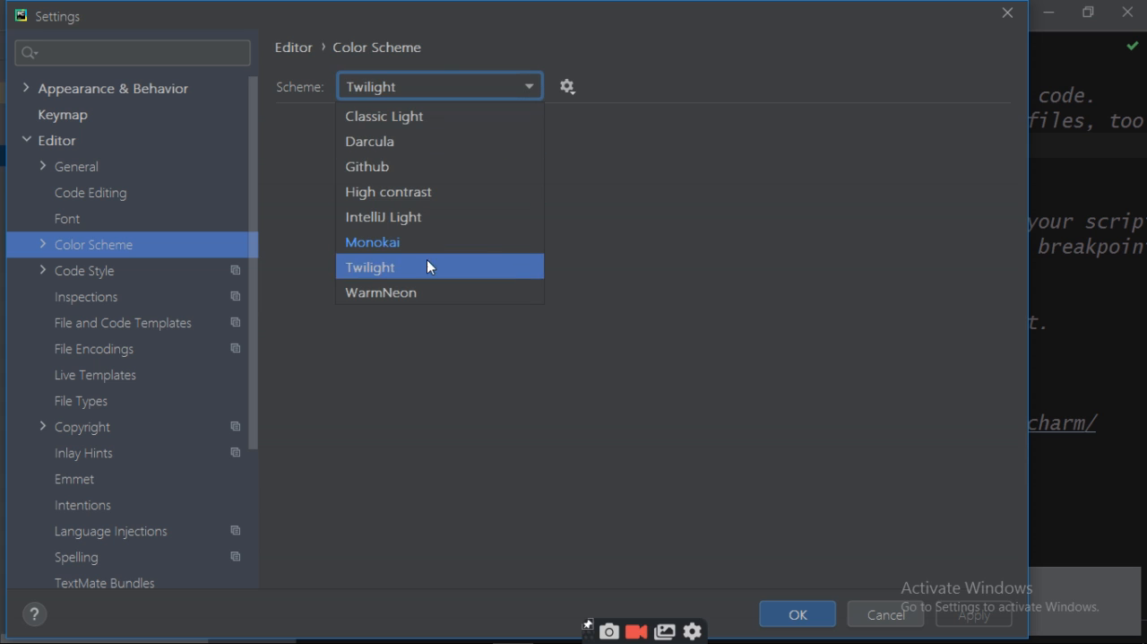
pyautogui.click(408, 291)
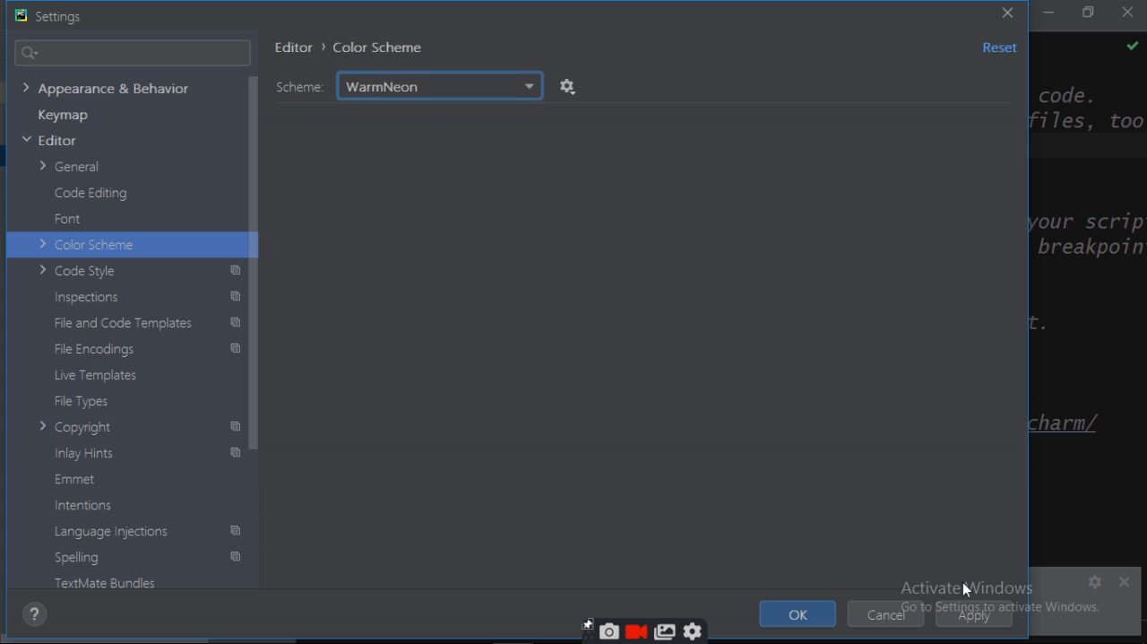
pyautogui.click(998, 623)
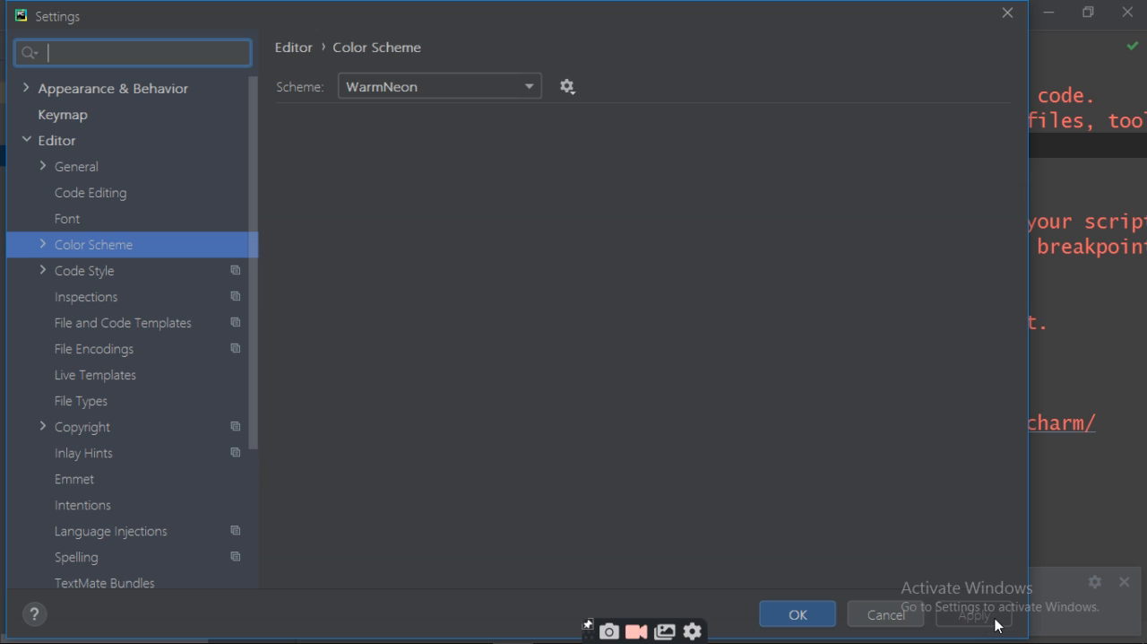
pyautogui.click(797, 615)
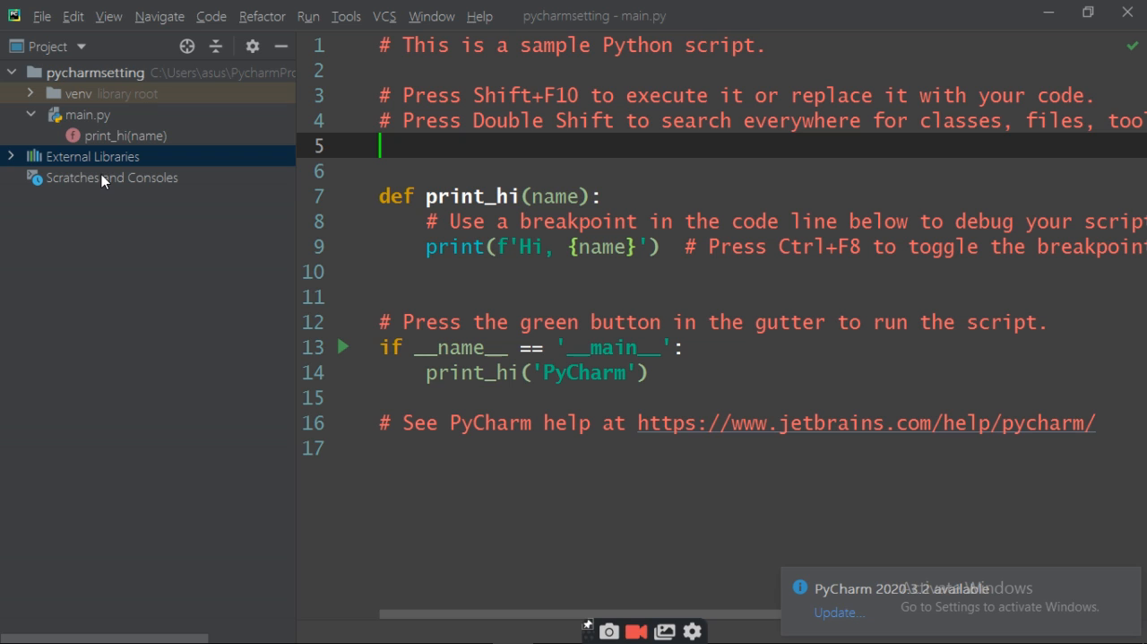
# Step: Switch the editor color scheme back to Twilight, apply it and close the settings
pyautogui.click(39, 17)
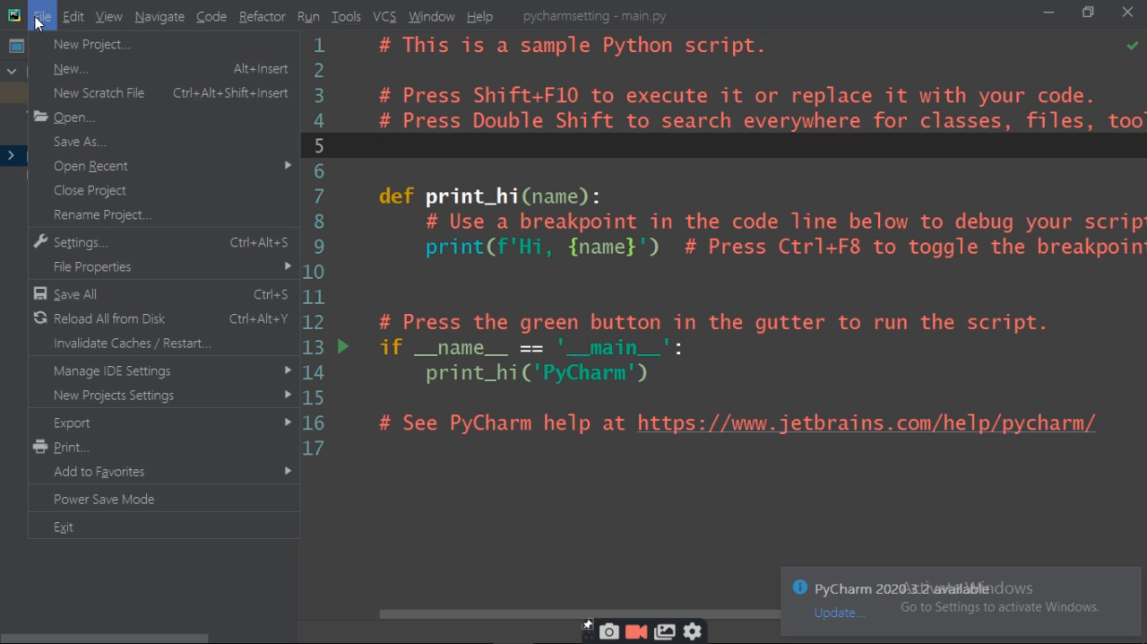
pyautogui.click(85, 249)
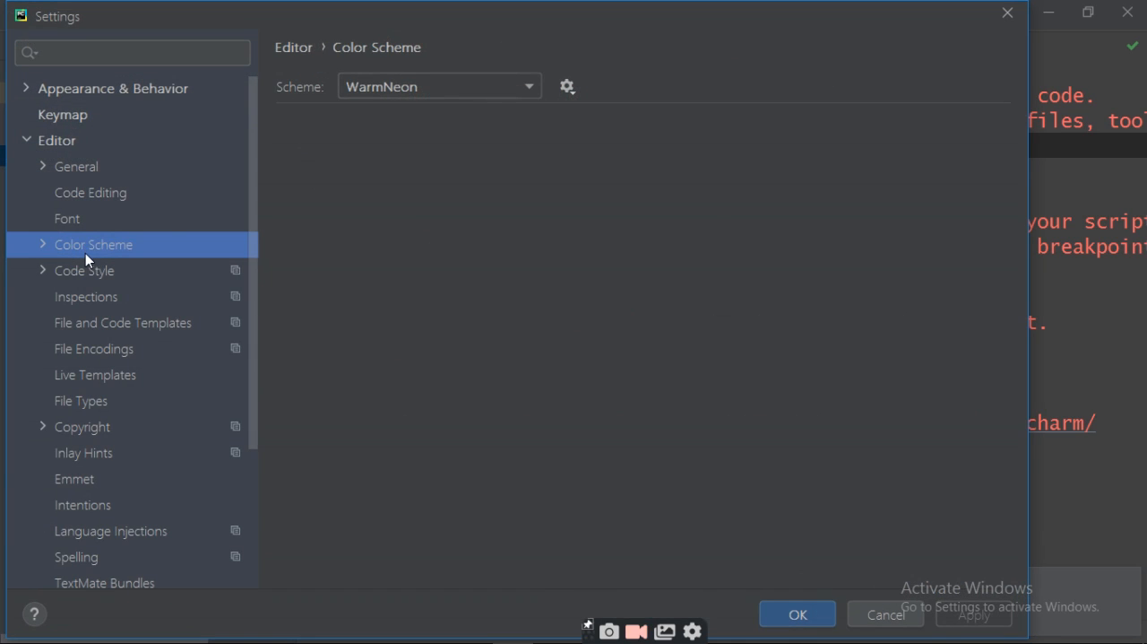
pyautogui.click(530, 88)
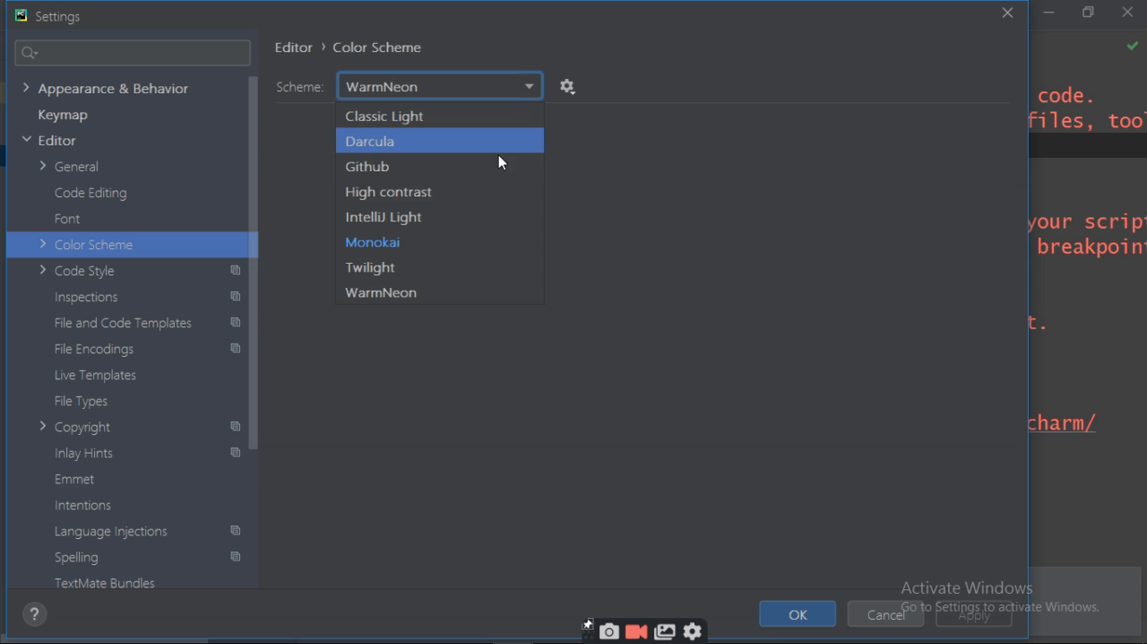
pyautogui.click(415, 265)
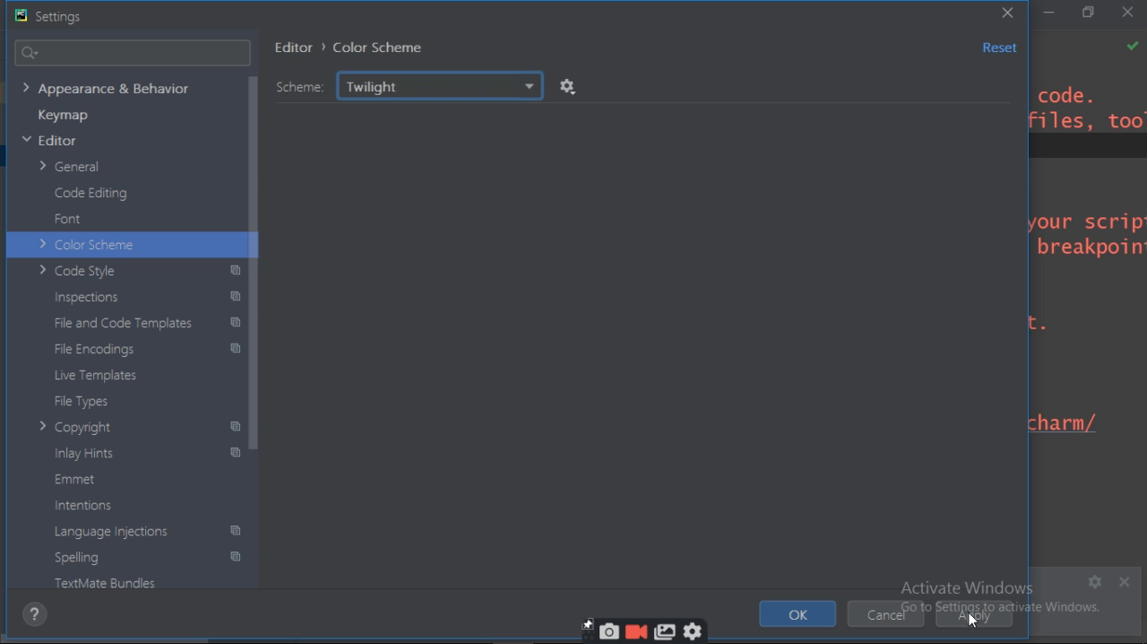
pyautogui.click(973, 618)
pyautogui.click(797, 615)
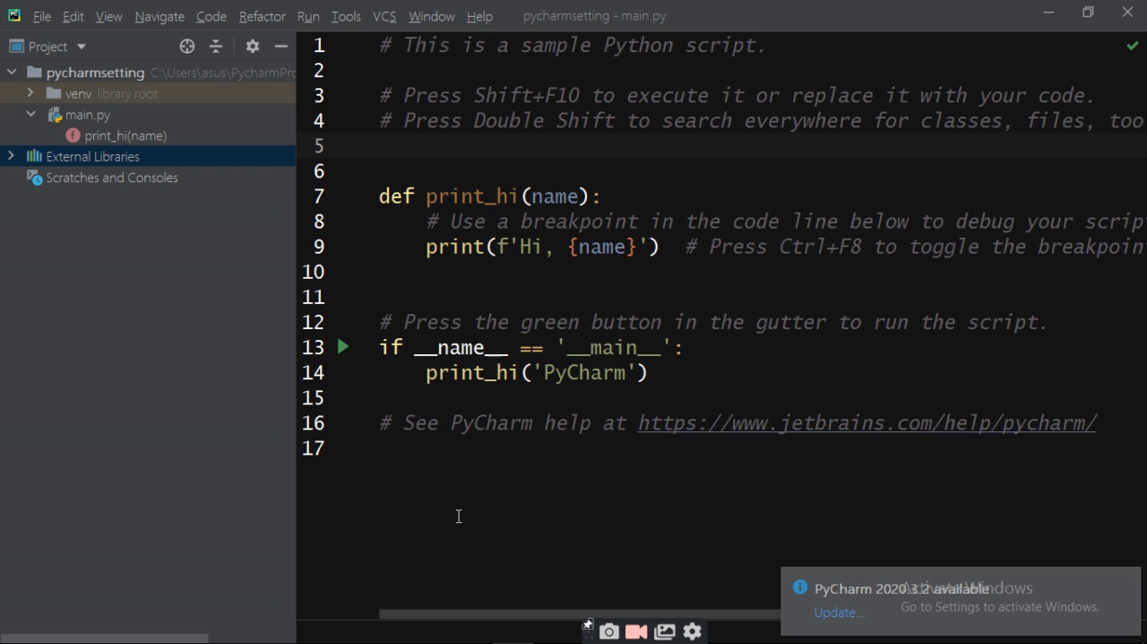
# Step: Review the editor's Font, Code Editing and General settings pages, and close the settings without changing any options
pyautogui.click(45, 18)
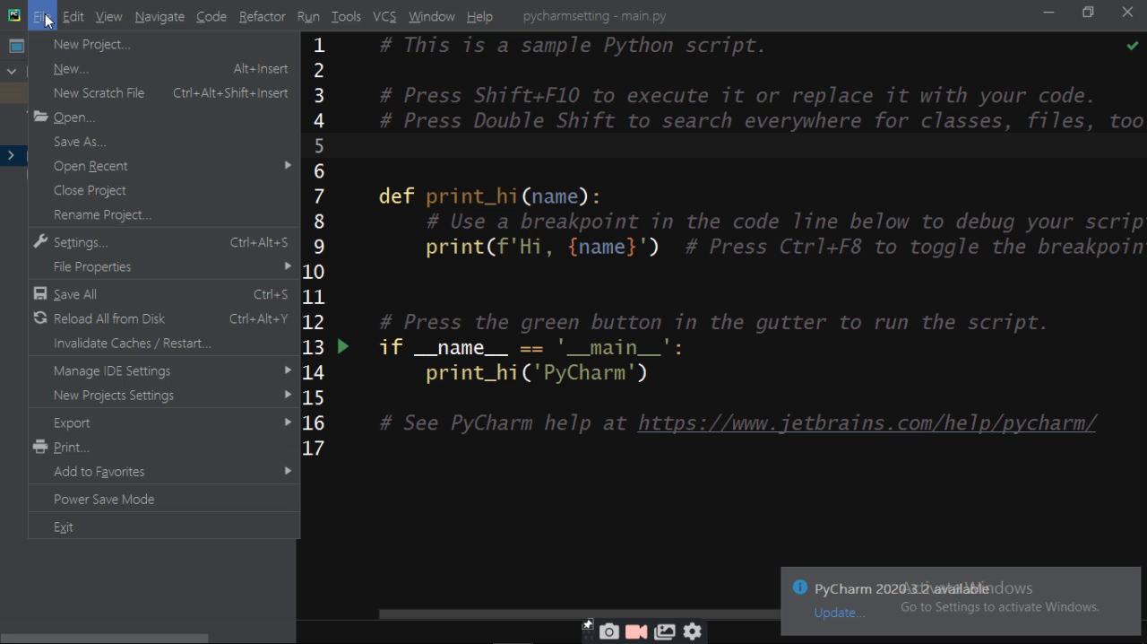
pyautogui.click(81, 243)
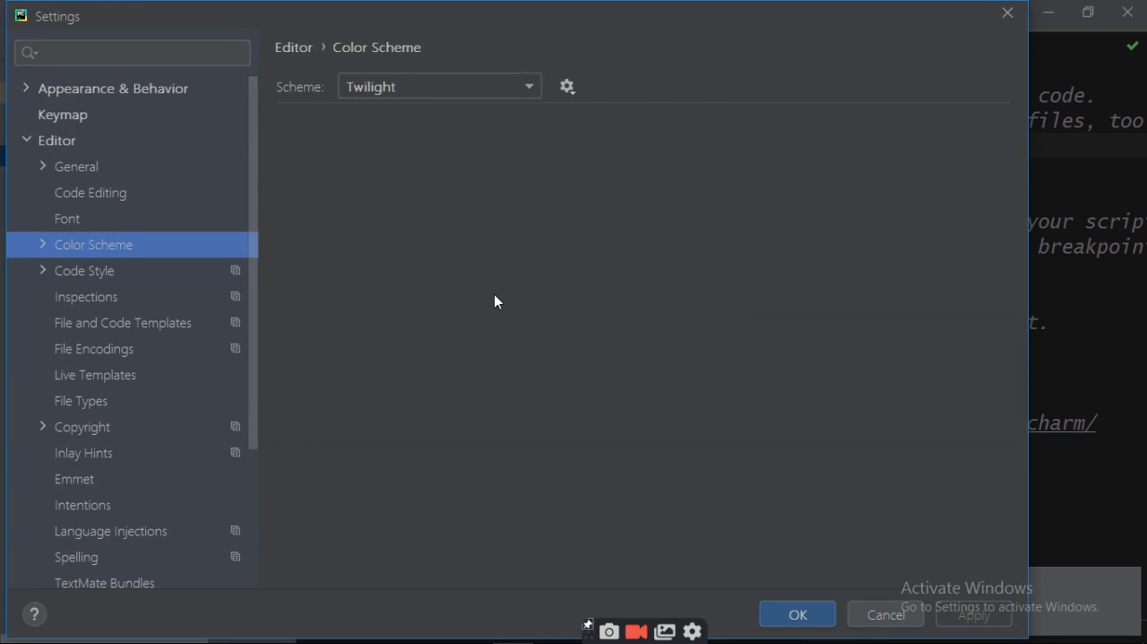
pyautogui.click(71, 218)
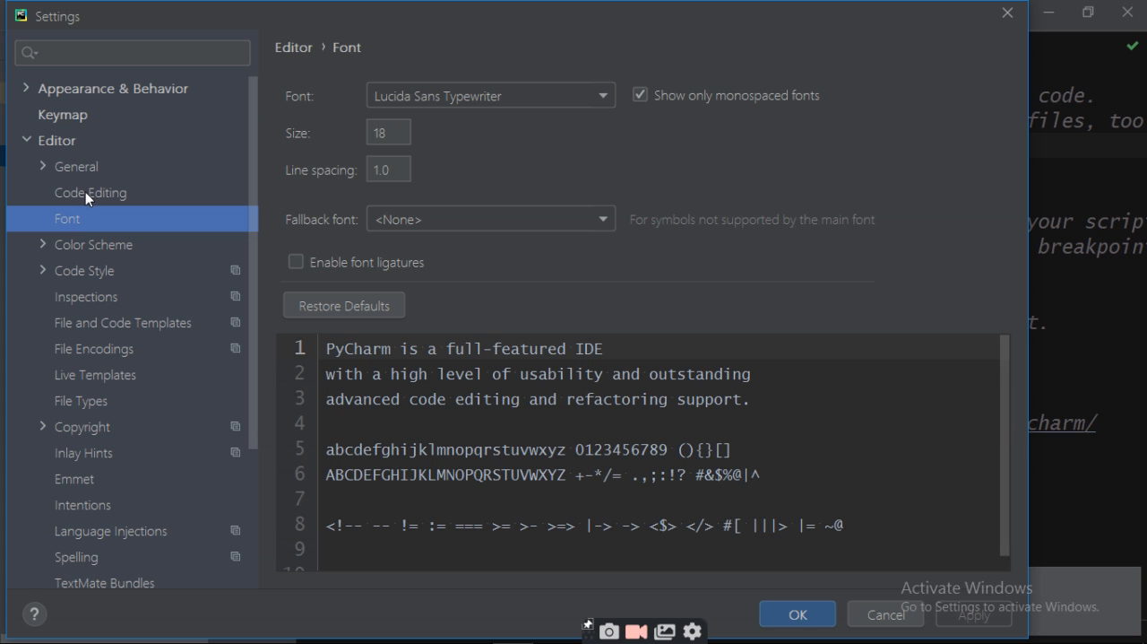
pyautogui.click(86, 190)
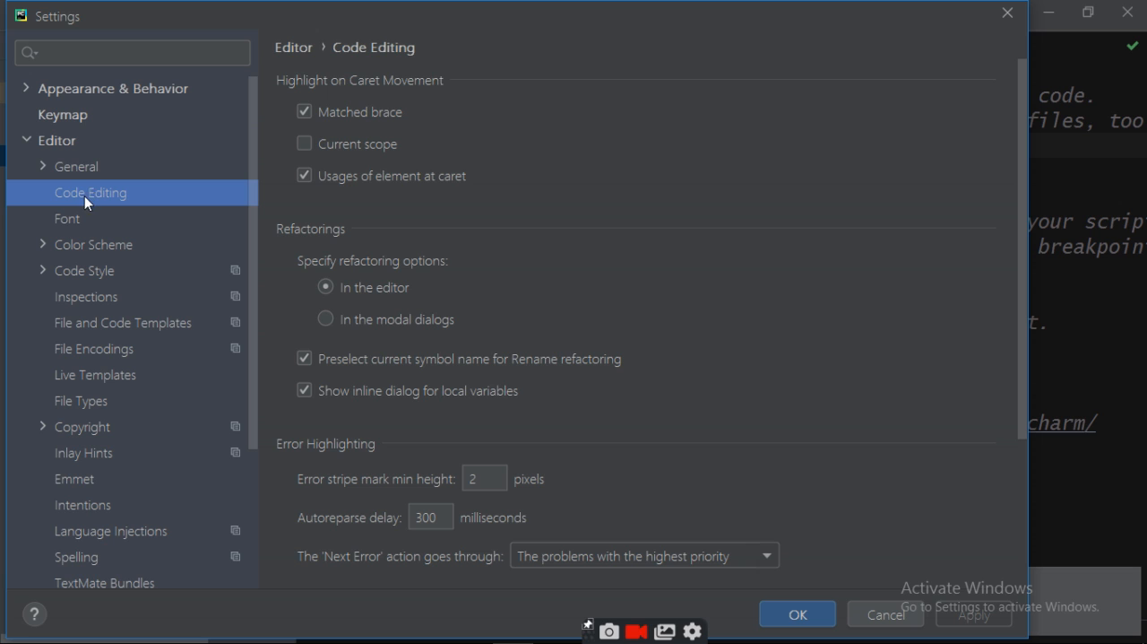
pyautogui.click(67, 171)
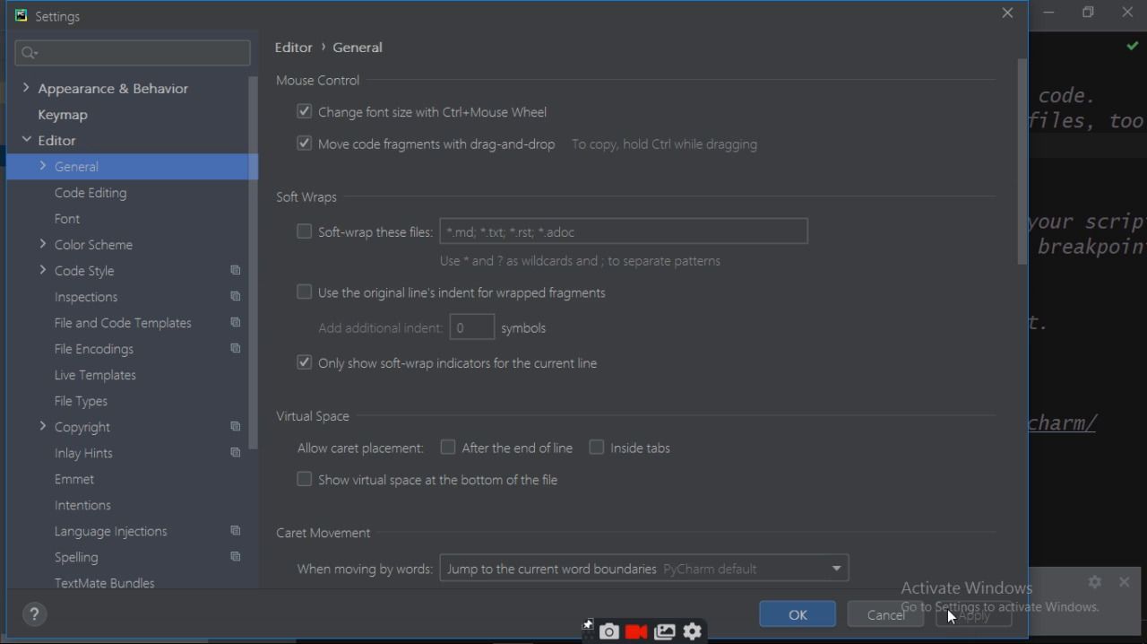
pyautogui.click(798, 614)
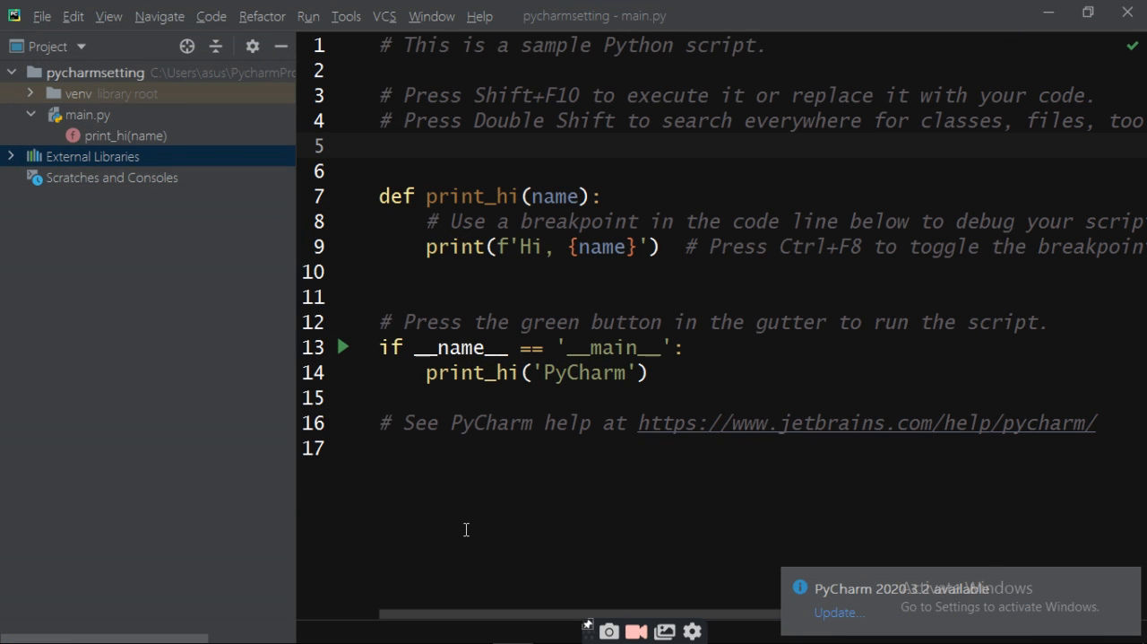